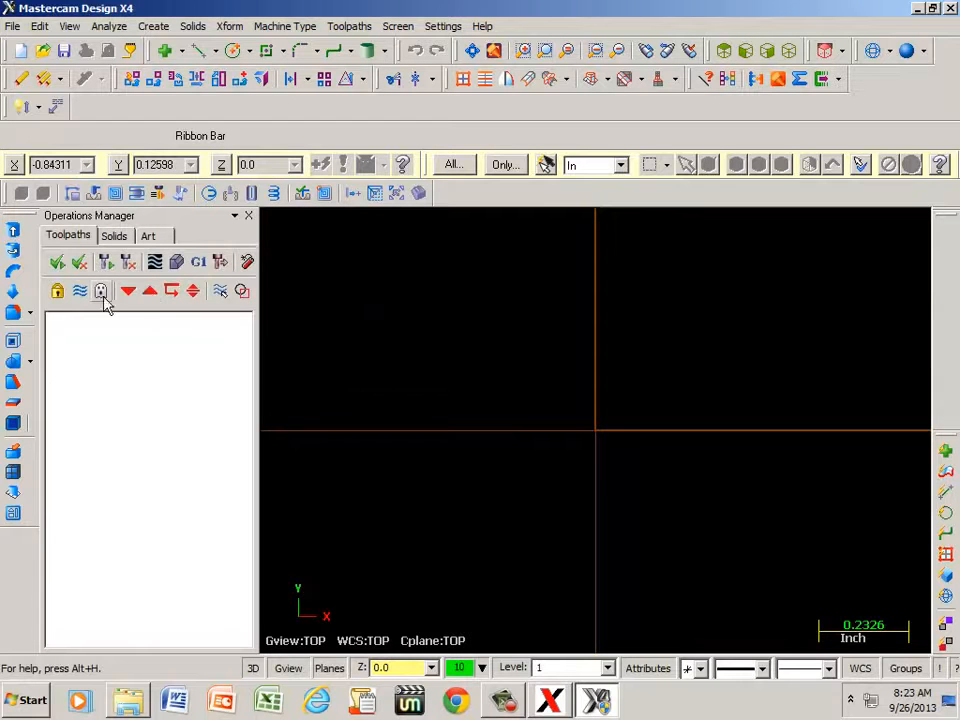
# Set the machine definition to the INTELITEK 3X MILL X4 mill.
pyautogui.click(274, 30)
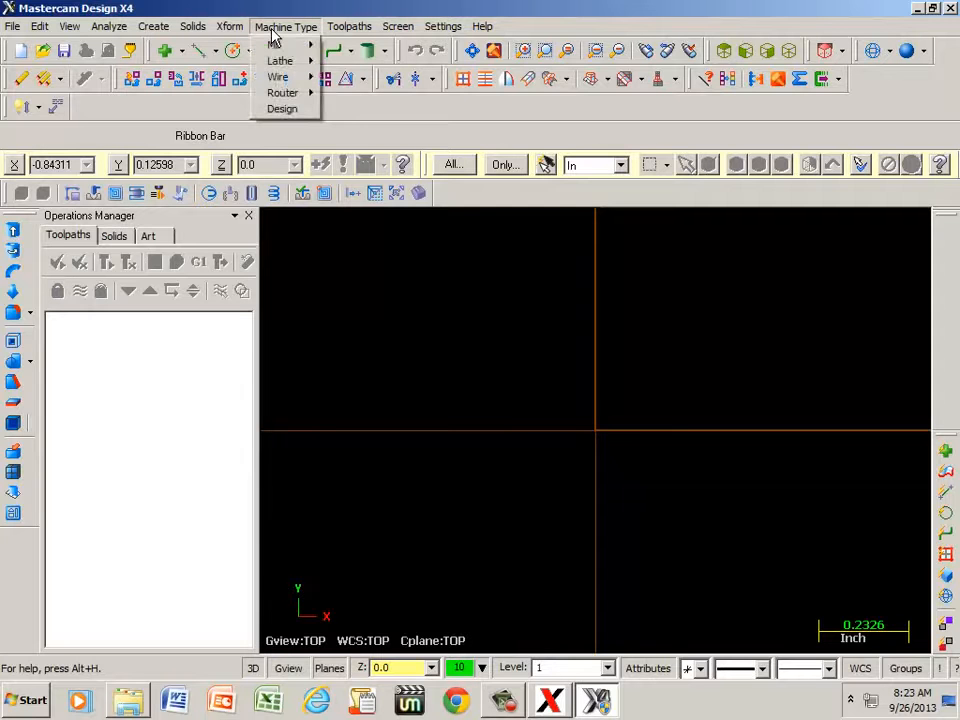
pyautogui.moveTo(276, 45)
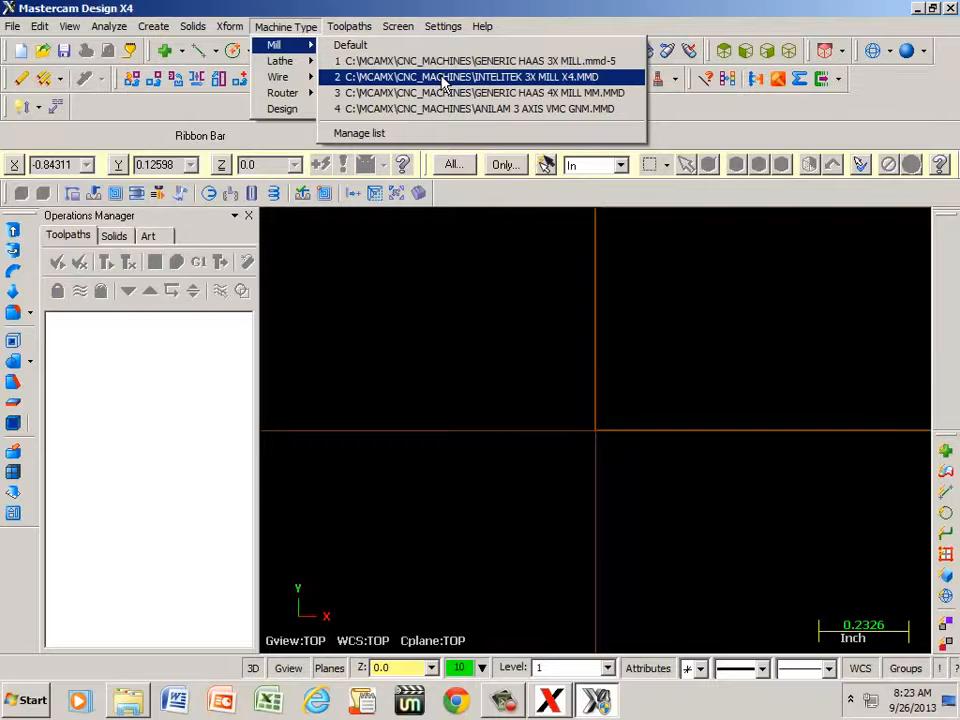
pyautogui.click(507, 78)
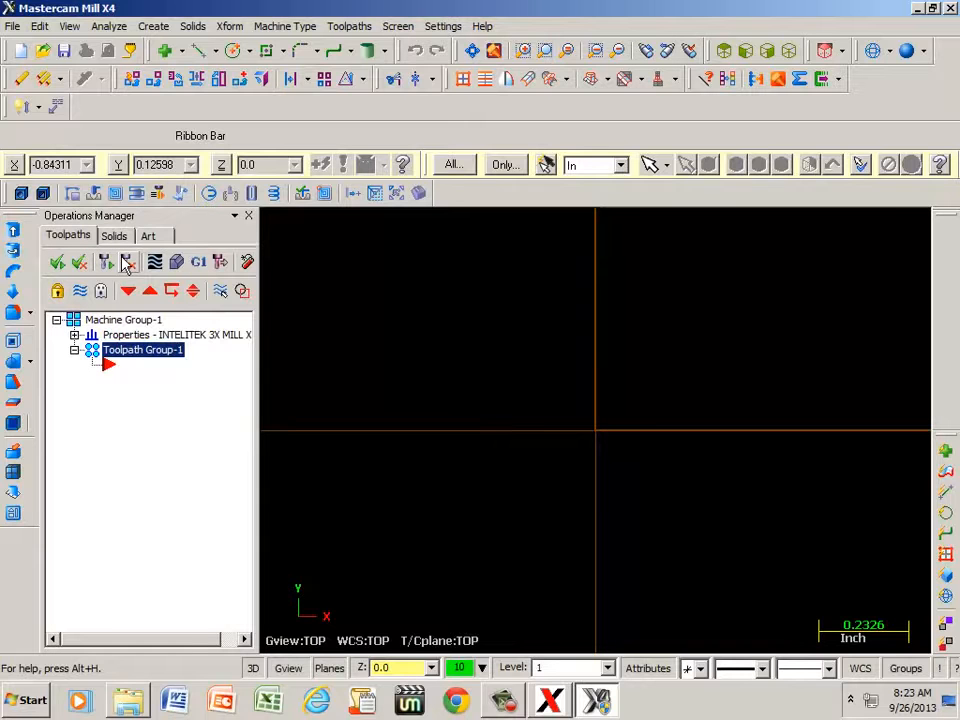
# Define rectangular stock 5 by 5 by 1 inch with its origin at the top face's lower-left corner, and display it as a wireframe.
pyautogui.click(74, 335)
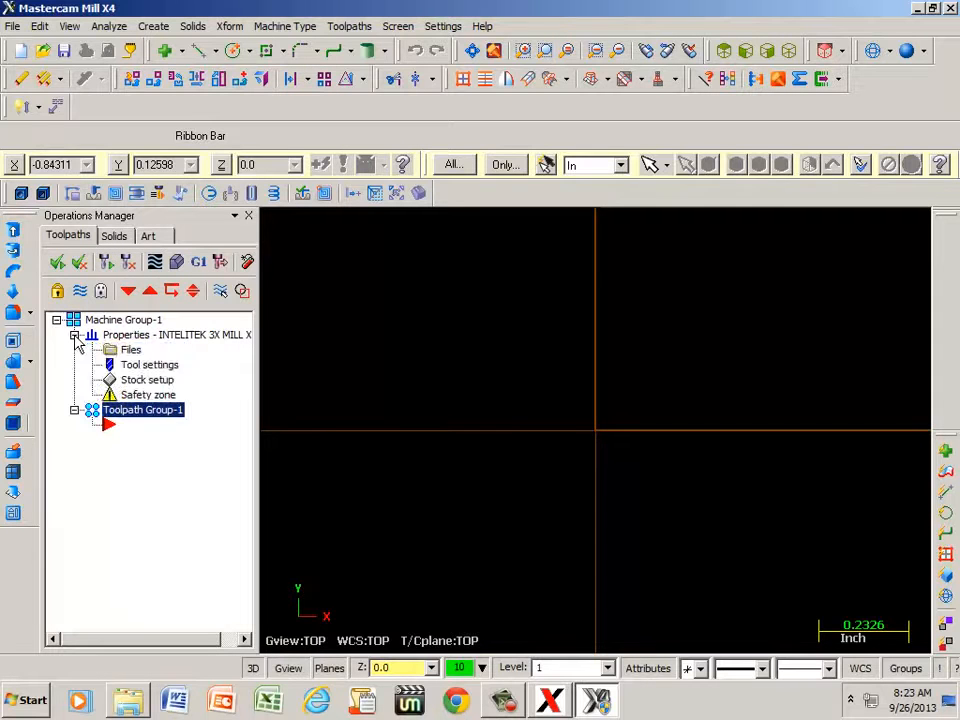
pyautogui.click(145, 385)
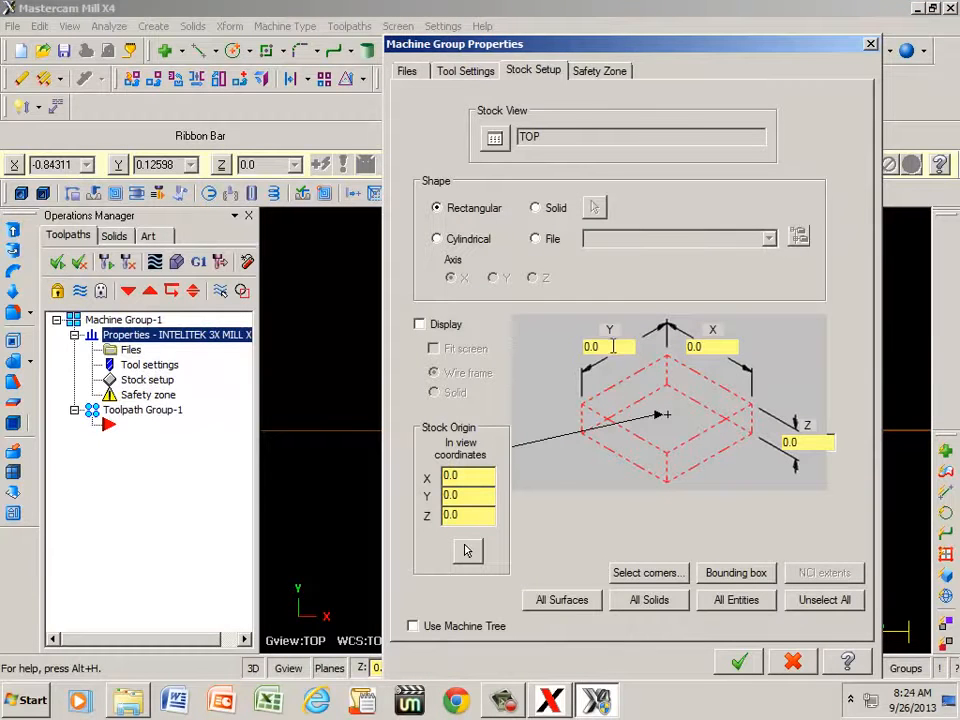
pyautogui.moveTo(617, 345); pyautogui.dragTo(570, 350)
pyautogui.write('5')
pyautogui.press('Tab')
pyautogui.press('Tab')
pyautogui.press('Tab')
pyautogui.click(582, 410)
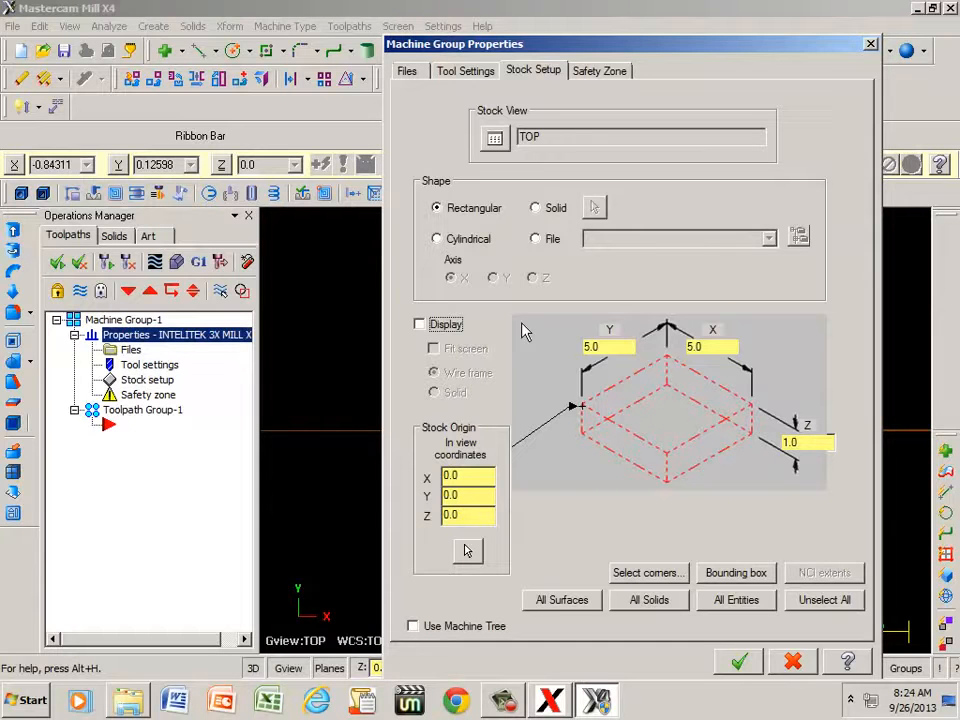
pyautogui.click(420, 326)
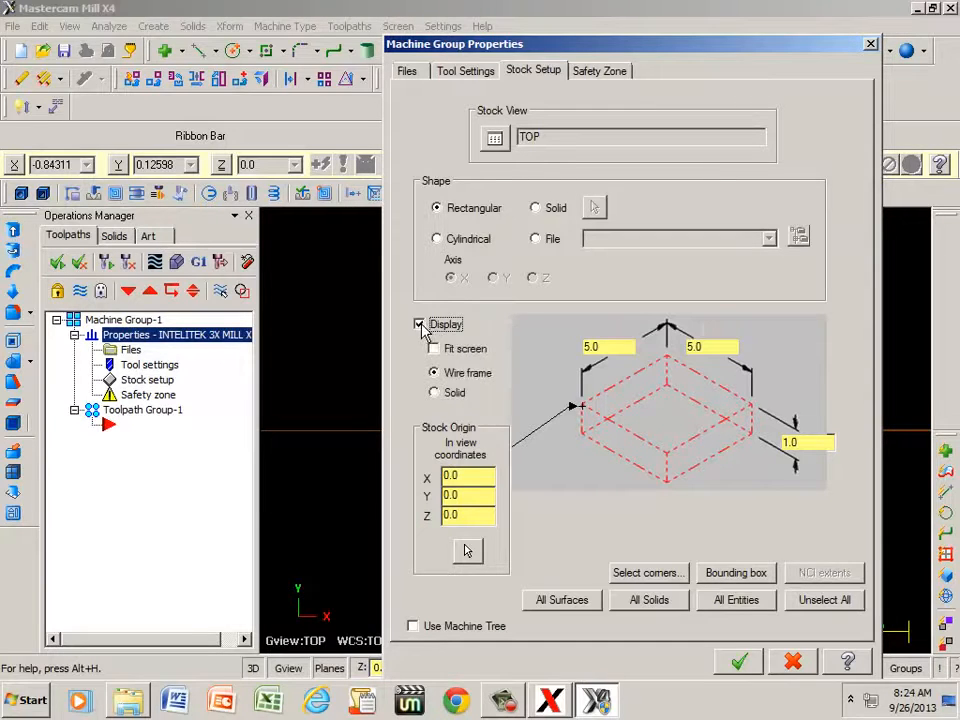
pyautogui.click(740, 662)
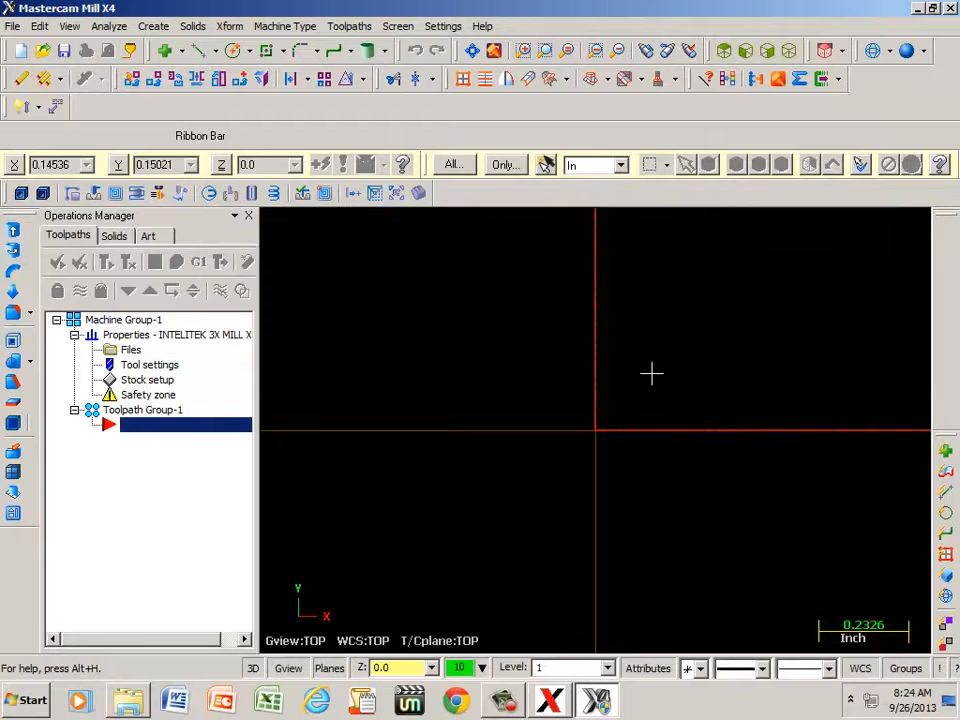
# Draw a rectangle from the origin to just beyond the stock's upper-right corner, about 5.28 by 5.48 inches.
pyautogui.scroll(-8, 651, 373)
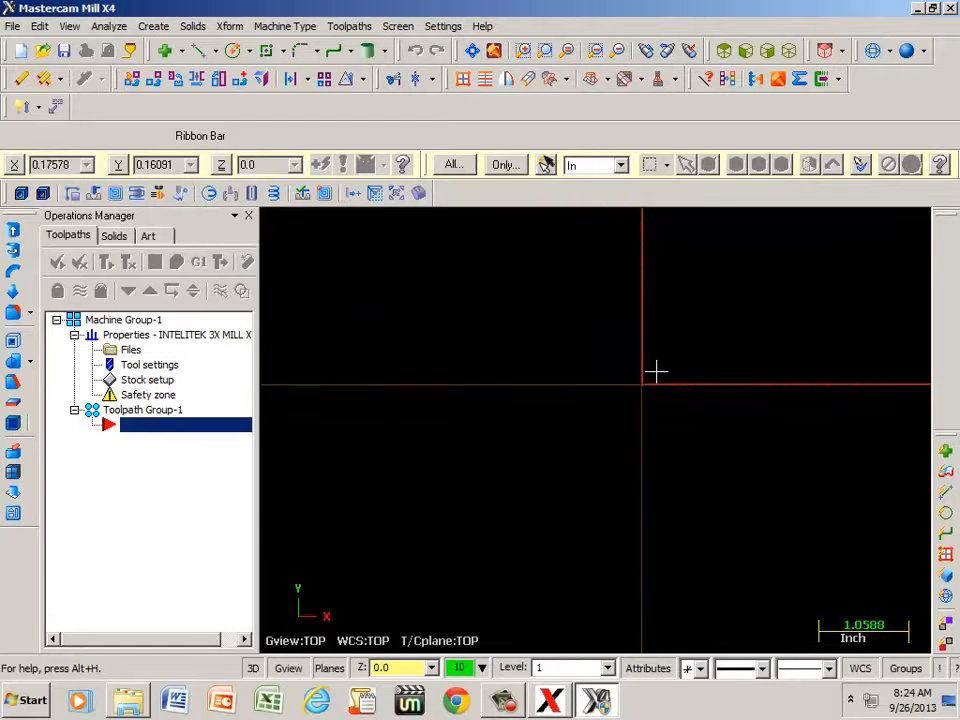
pyautogui.scroll(-5, 656, 372)
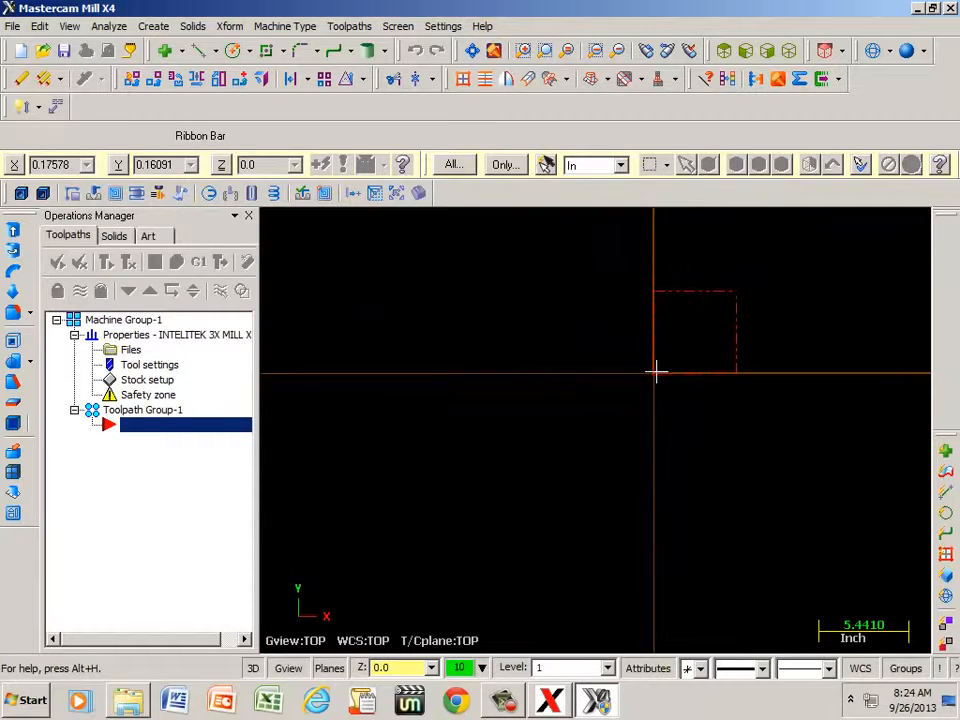
pyautogui.scroll(3, 753, 270)
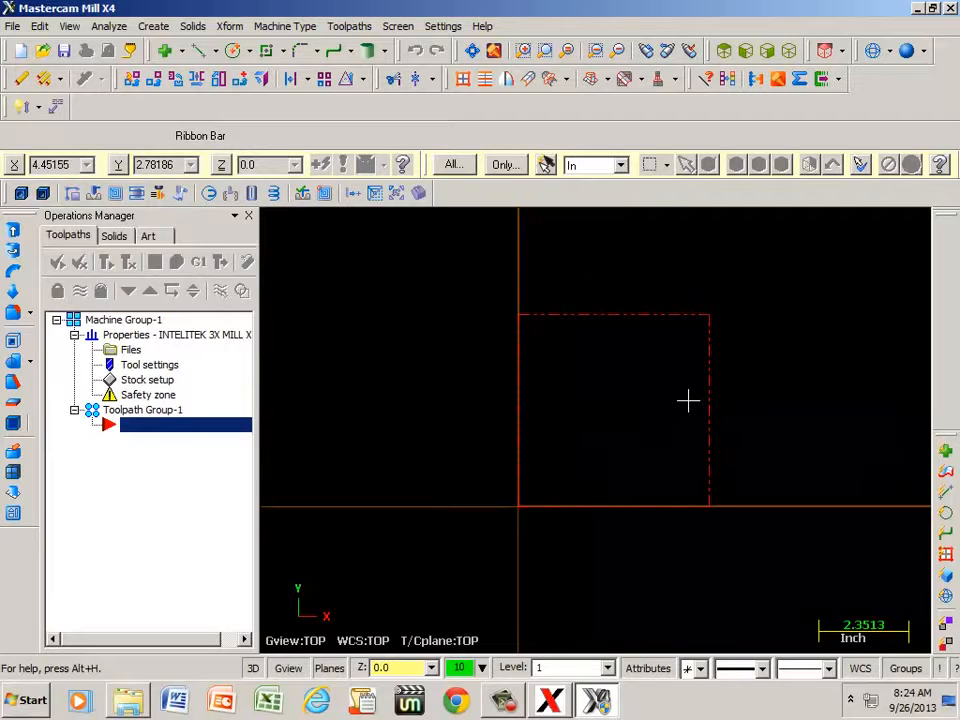
pyautogui.click(154, 28)
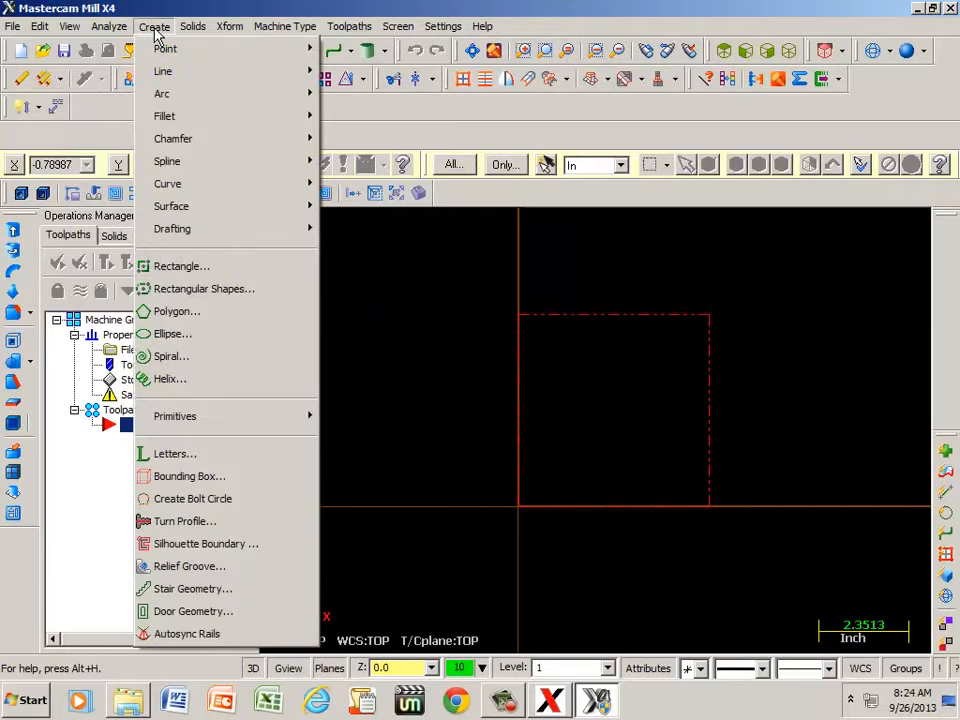
pyautogui.click(182, 268)
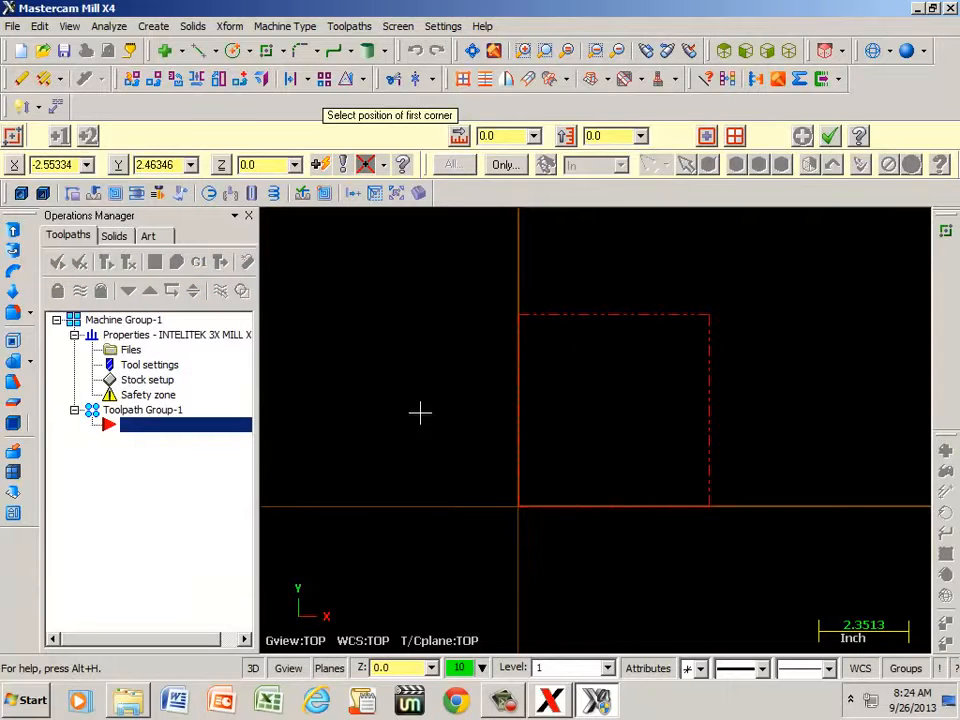
pyautogui.click(518, 508)
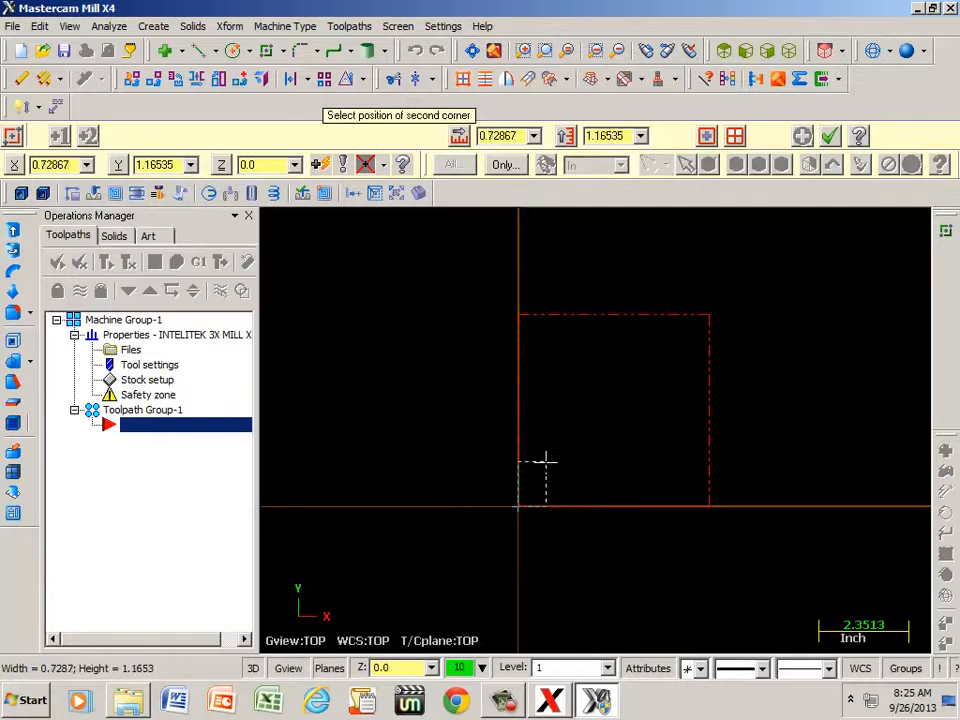
pyautogui.click(720, 296)
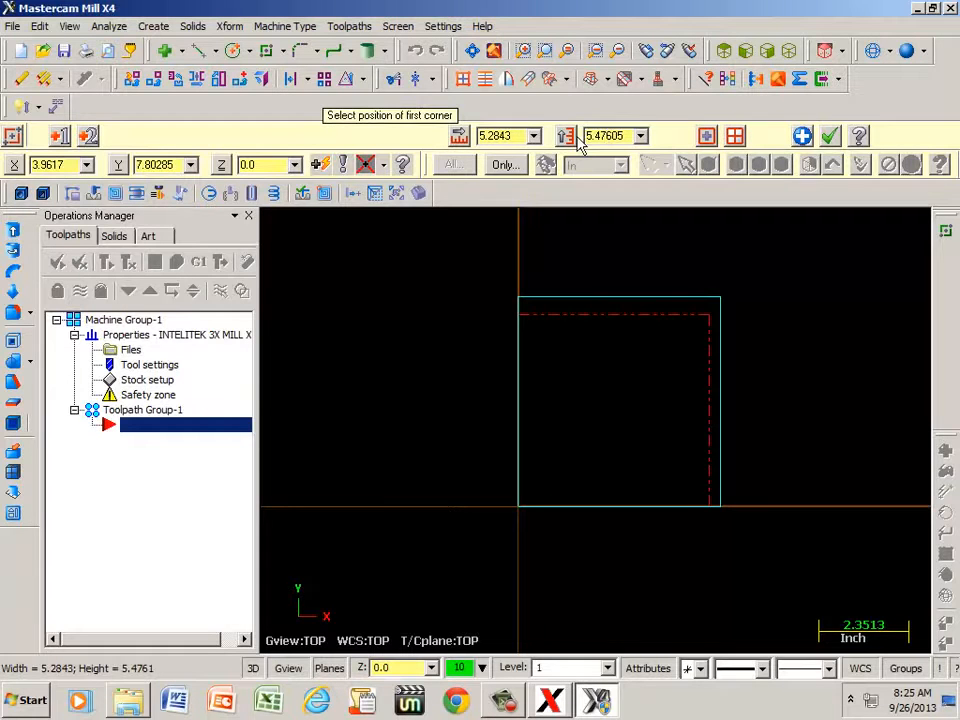
# Set the rectangle's width and height to 5 inches each and accept it.
pyautogui.click(516, 133)
pyautogui.write('5')
pyautogui.press('Tab')
pyautogui.write('5')
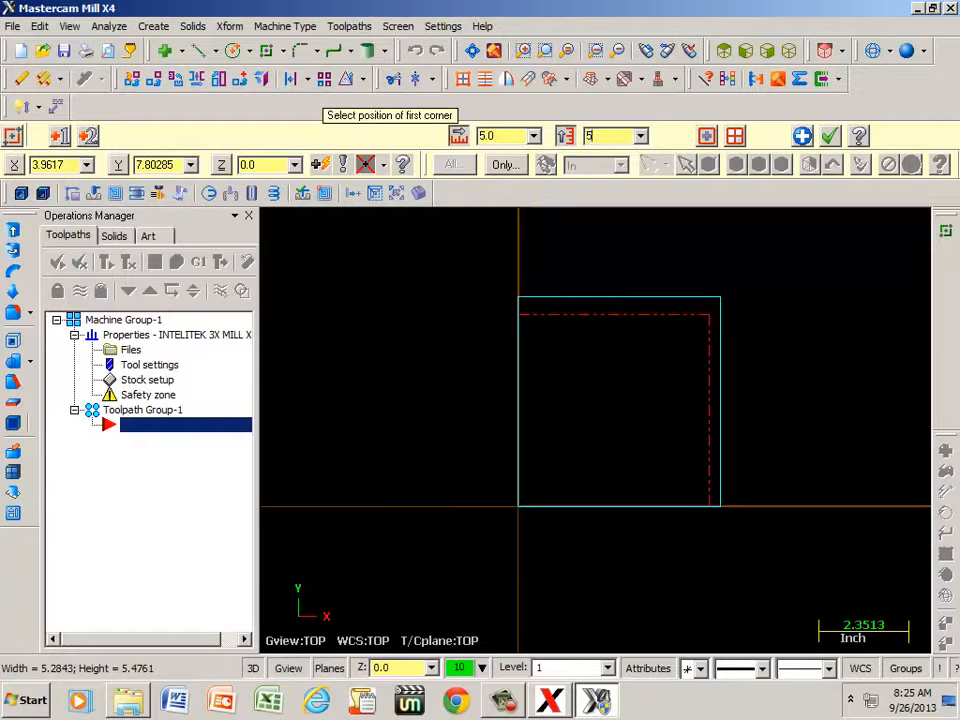
pyautogui.press('Tab')
pyautogui.click(802, 136)
pyautogui.click(830, 136)
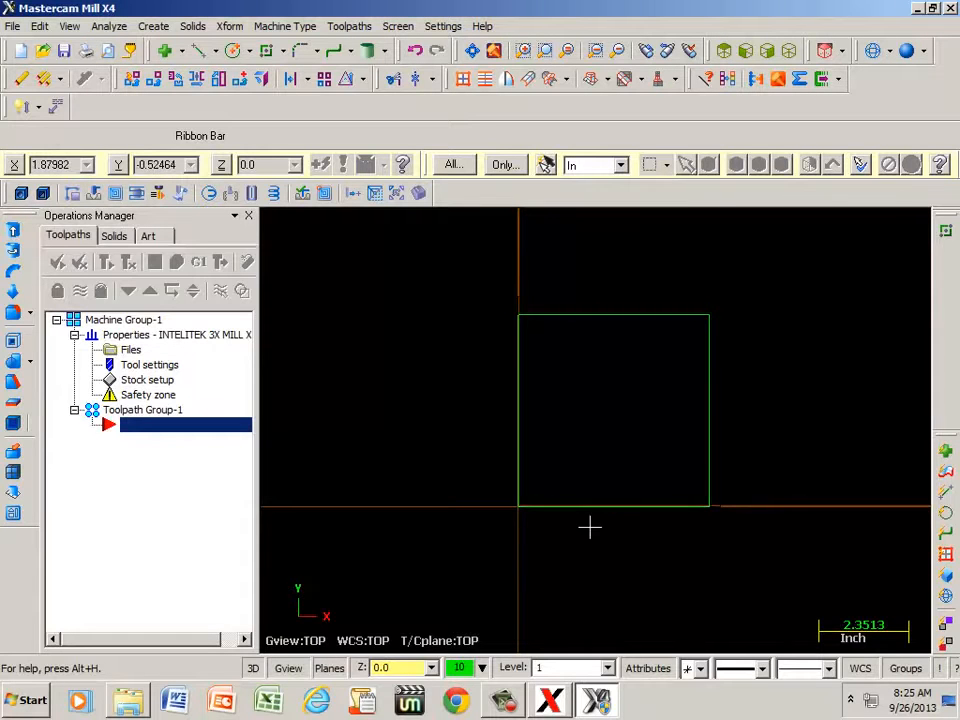
# Create a line parallel to the square's top edge, offset 0.75 inch toward the inside.
pyautogui.click(150, 27)
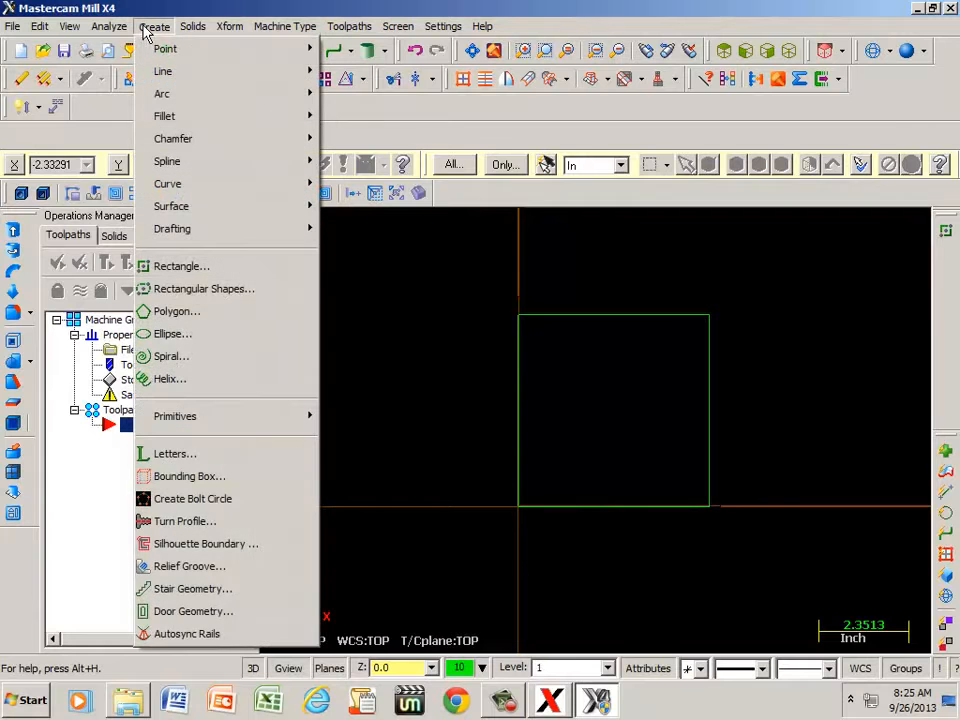
pyautogui.moveTo(167, 75)
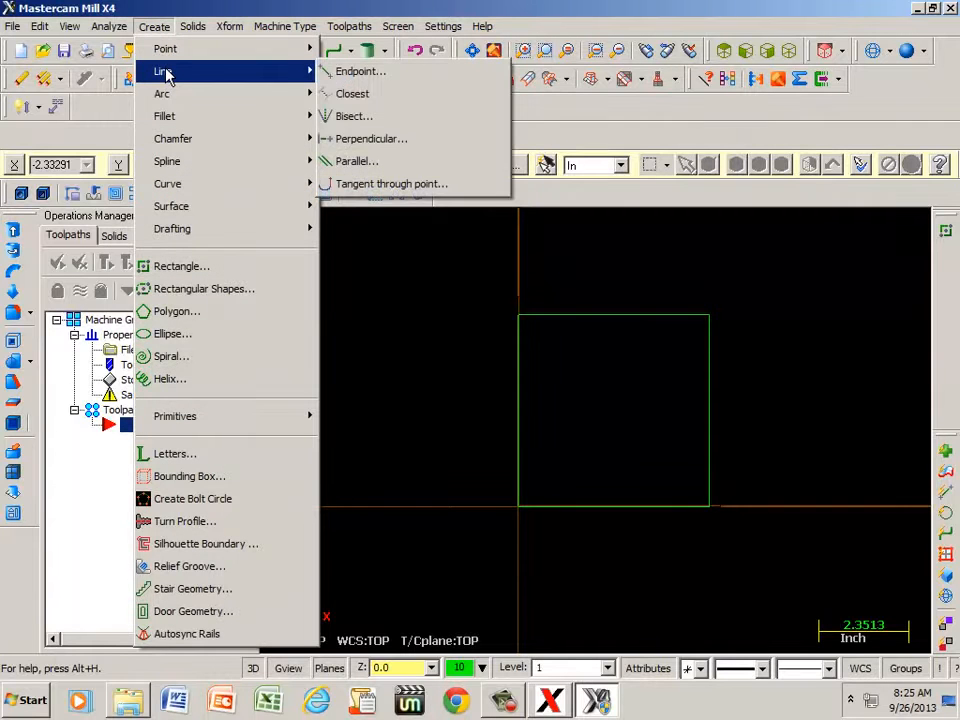
pyautogui.click(383, 166)
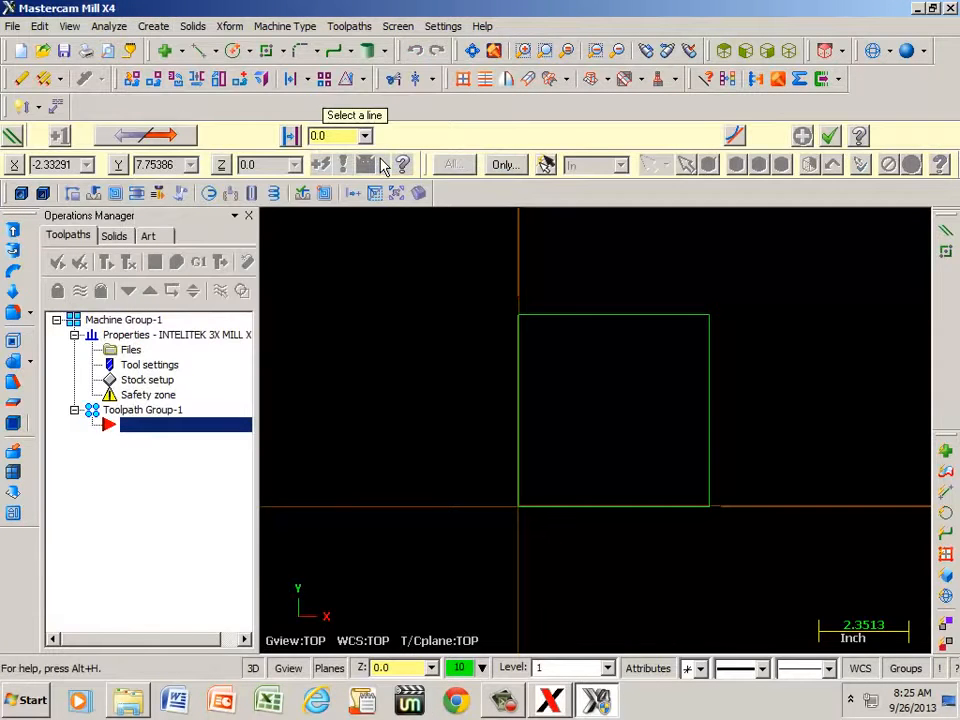
pyautogui.doubleClick(327, 137)
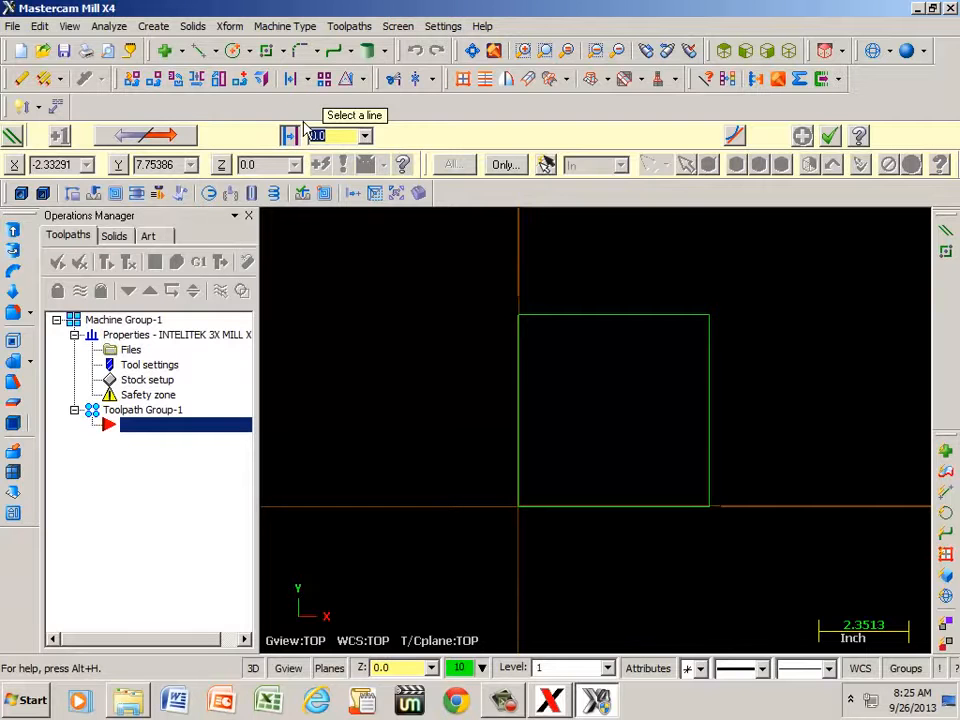
pyautogui.write('1')
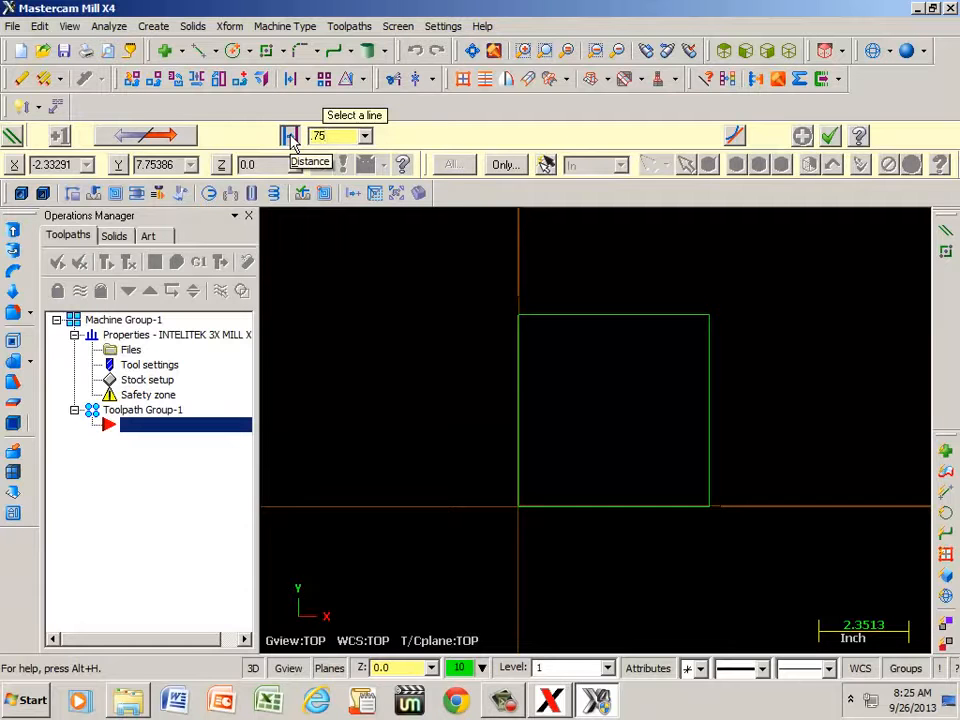
pyautogui.click(290, 137)
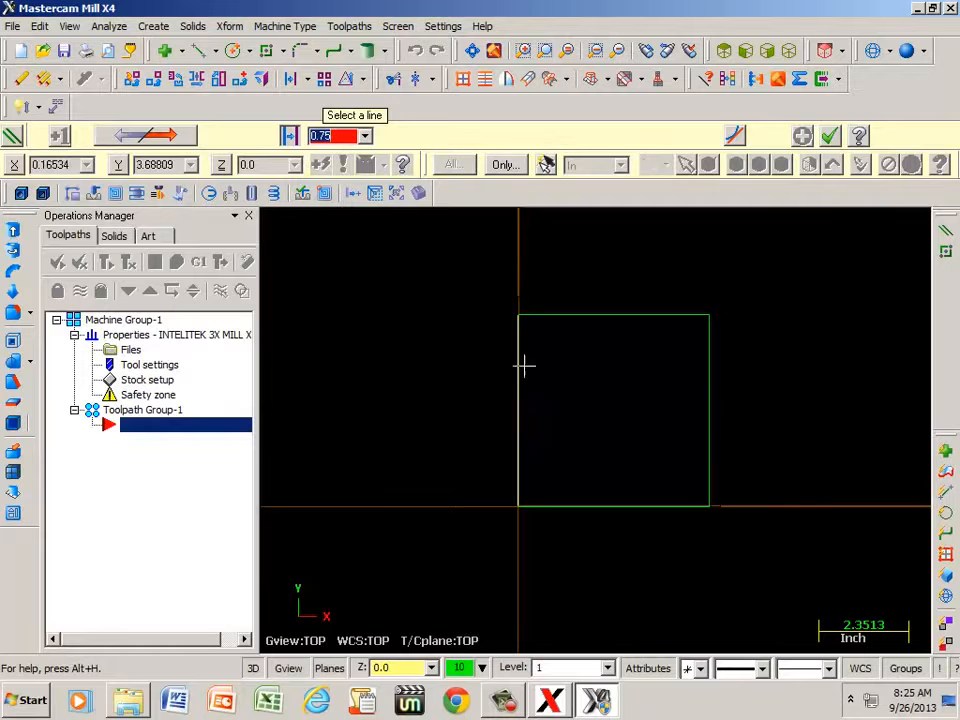
pyautogui.click(587, 315)
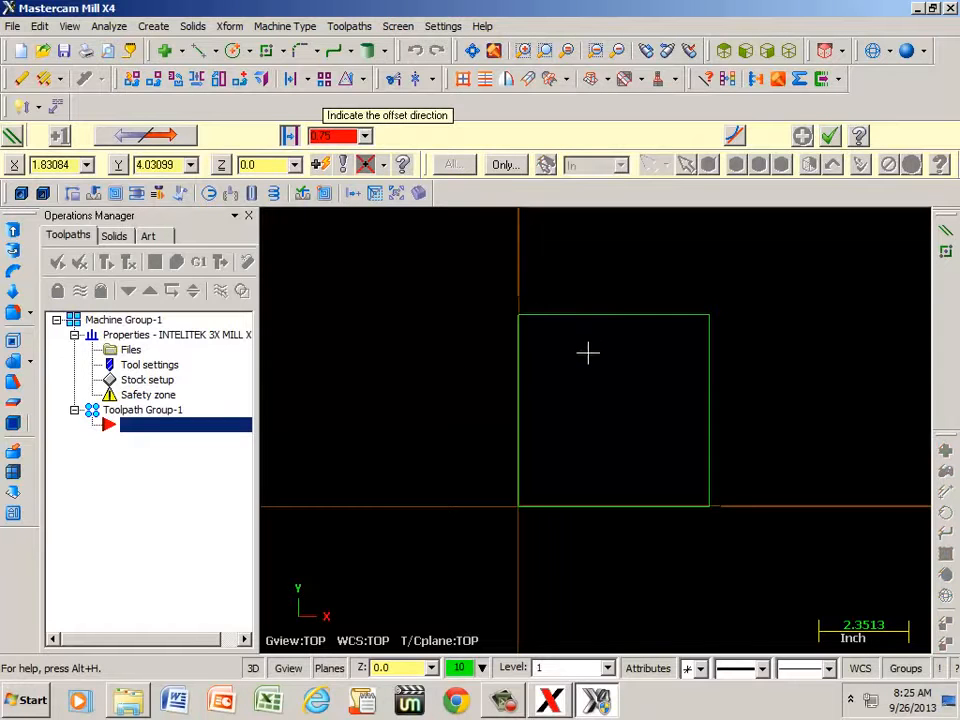
pyautogui.click(587, 352)
# Add parallel lines offset 0.75 inch inward from the square's right, bottom and left edges.
pyautogui.click(708, 388)
pyautogui.click(681, 396)
pyautogui.click(647, 505)
pyautogui.click(645, 476)
pyautogui.click(519, 454)
pyautogui.click(547, 451)
pyautogui.click(803, 137)
pyautogui.click(830, 137)
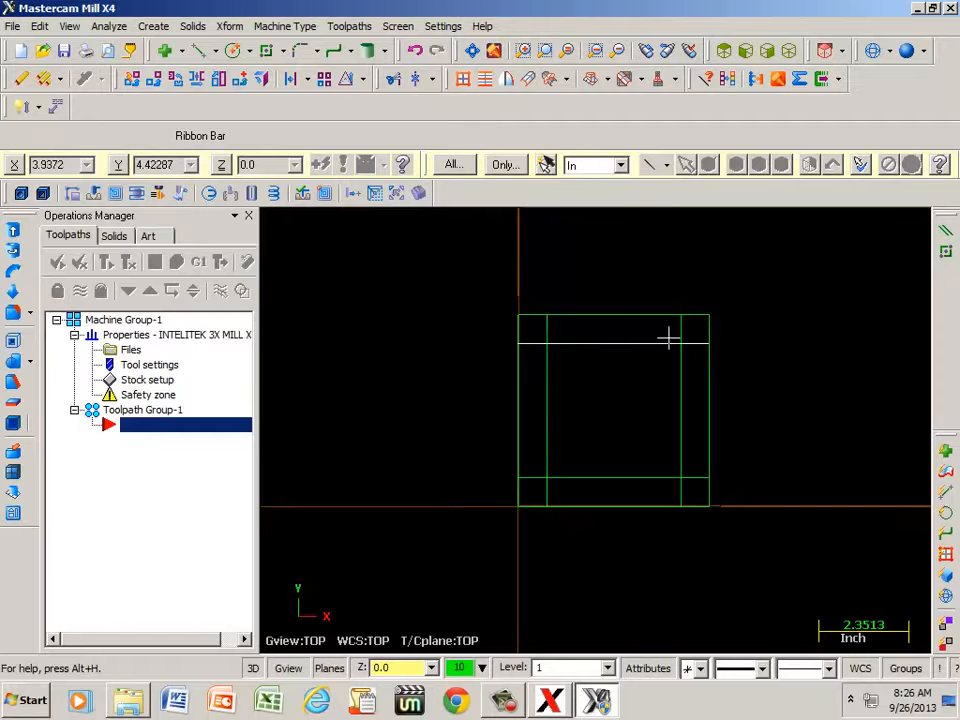
# Trim away the overhanging ends of the four offset lines with the divide/delete option, leaving a closed inner square.
pyautogui.click(393, 80)
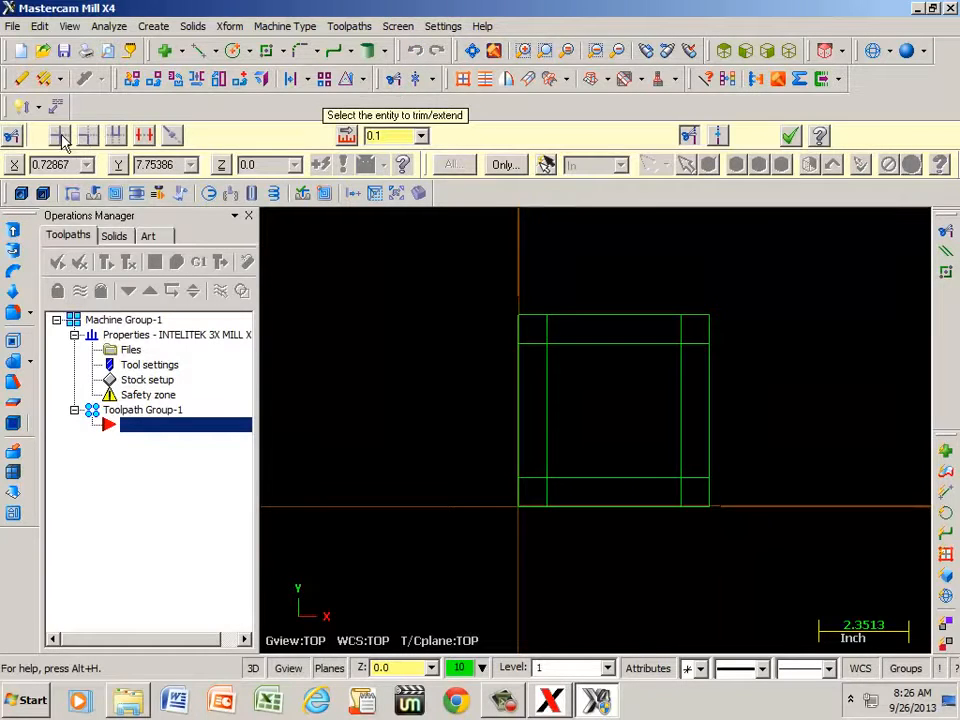
pyautogui.click(145, 140)
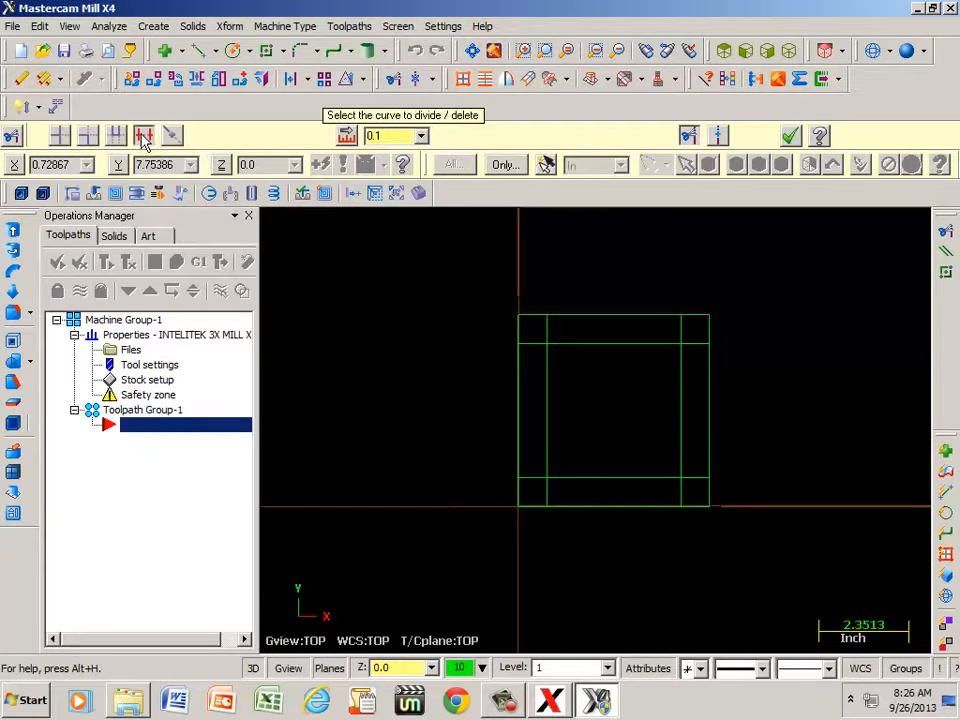
pyautogui.scroll(3, 631, 400)
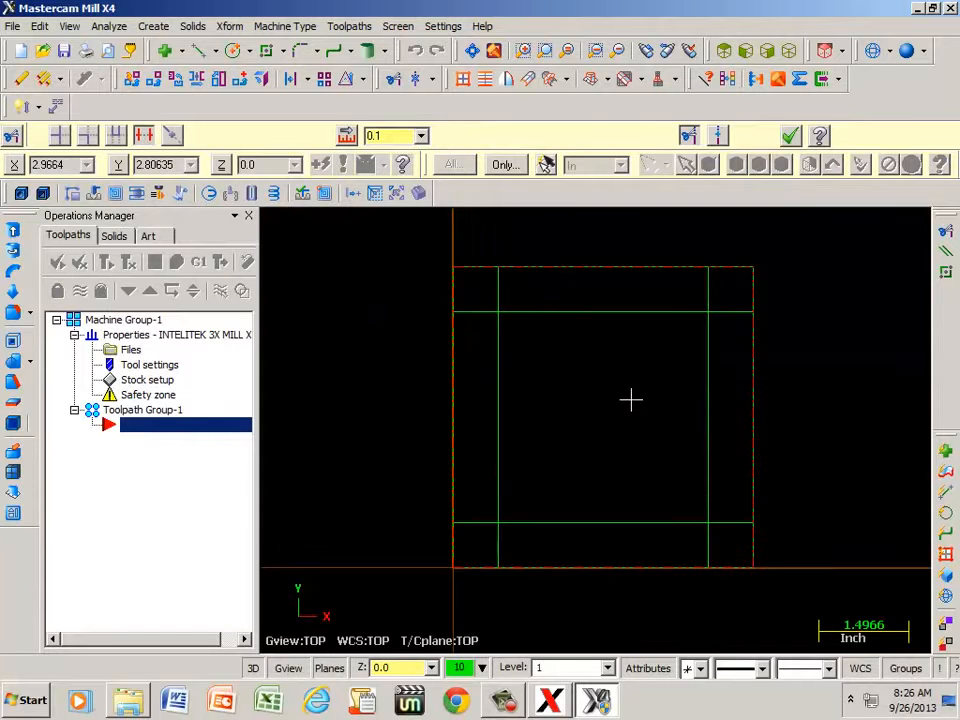
pyautogui.click(497, 290)
pyautogui.click(484, 314)
pyautogui.click(477, 522)
pyautogui.click(495, 543)
pyautogui.click(699, 545)
pyautogui.click(737, 529)
pyautogui.click(732, 314)
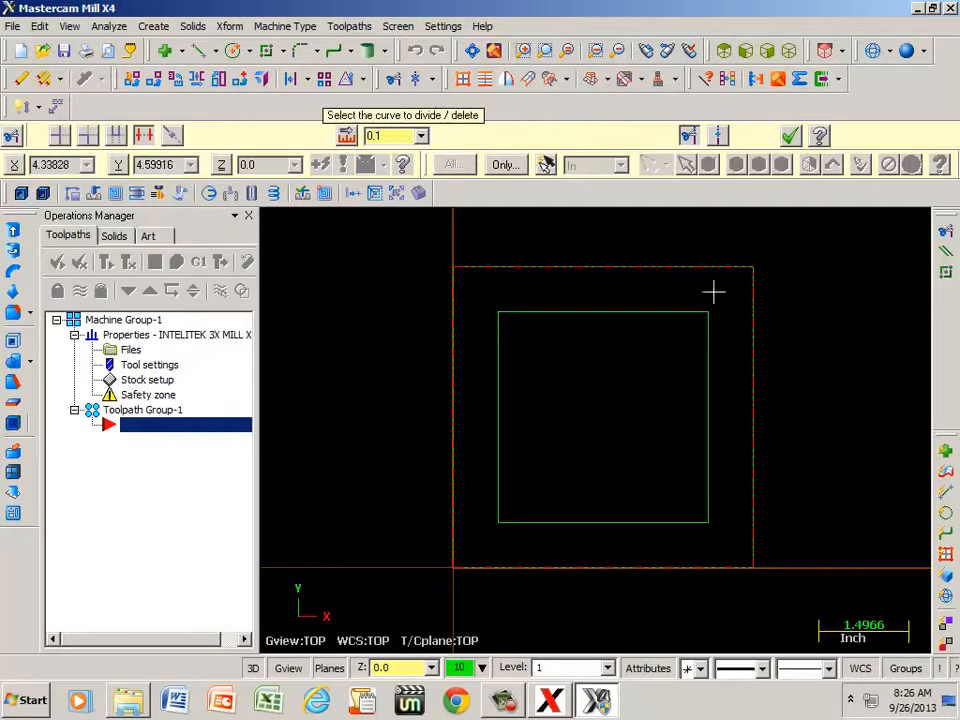
pyautogui.click(790, 136)
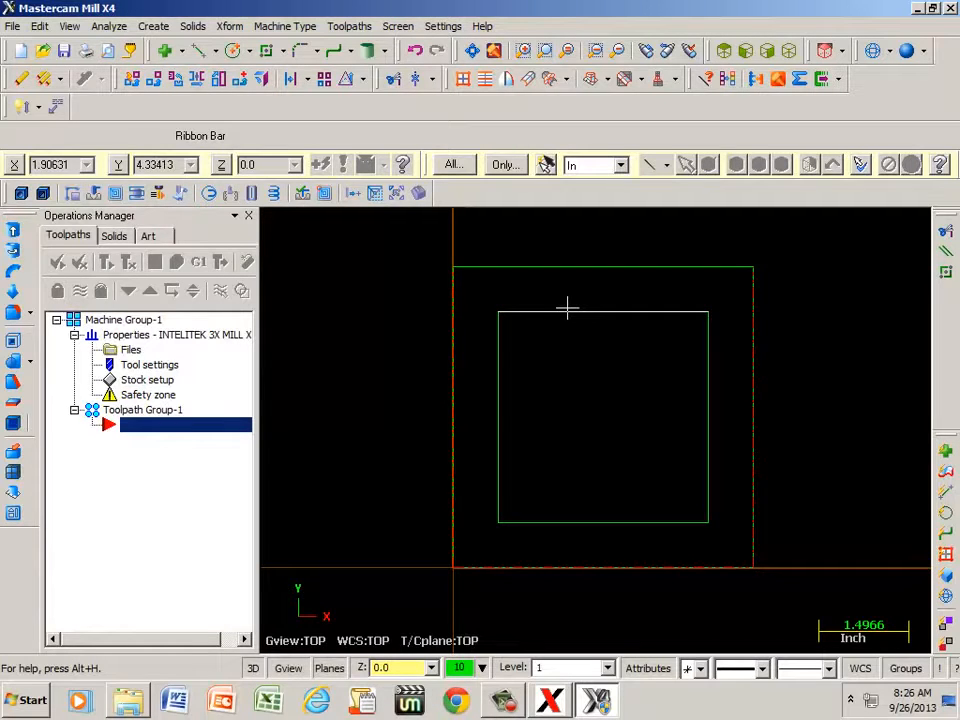
# Fillet the inner square's top-left corner with a 0.375 inch radius.
pyautogui.click(296, 51)
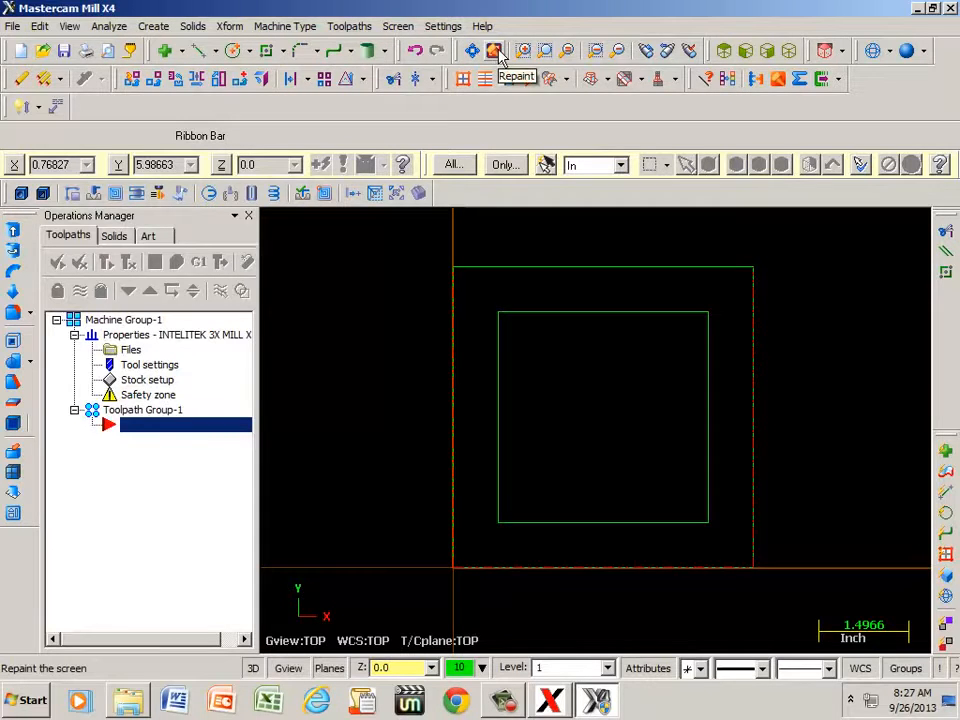
pyautogui.click(298, 52)
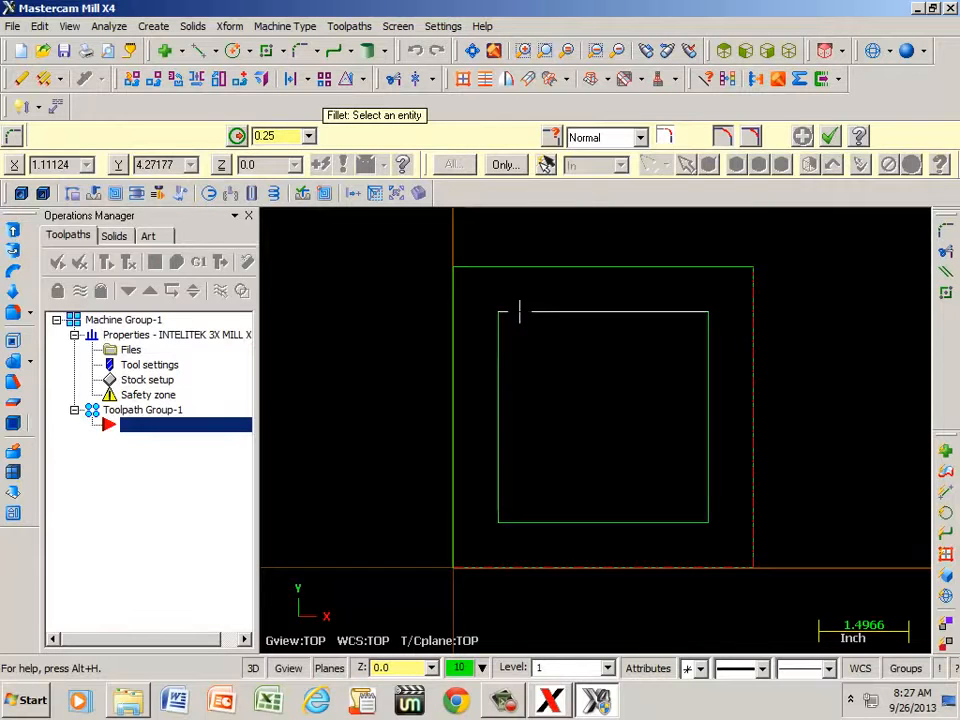
pyautogui.doubleClick(282, 137)
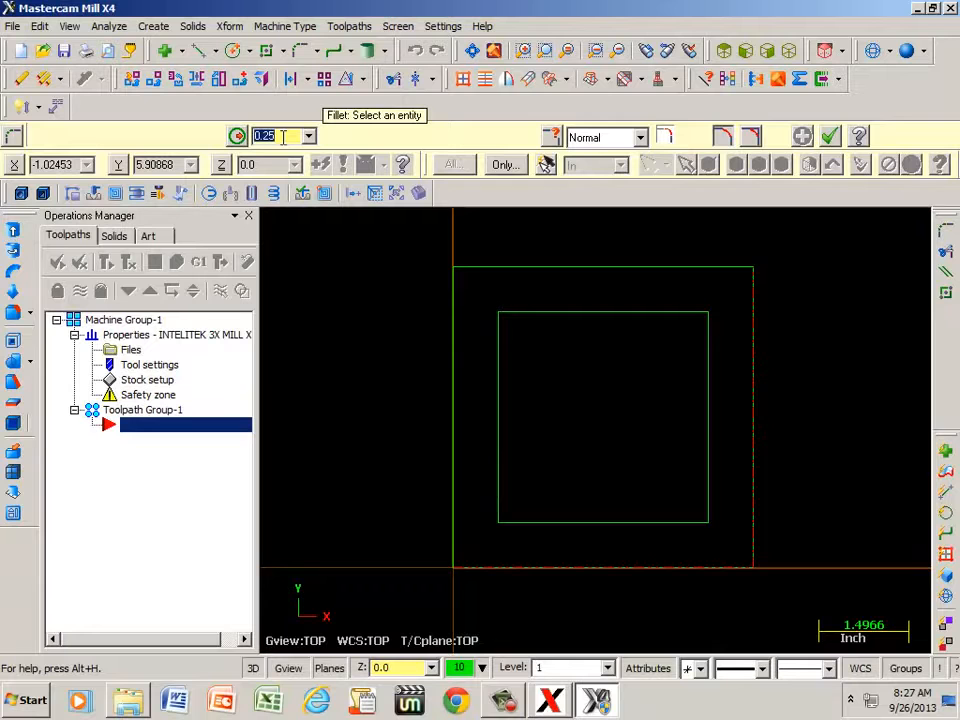
pyautogui.write('.3')
pyautogui.press('Return')
pyautogui.click(494, 347)
pyautogui.click(527, 313)
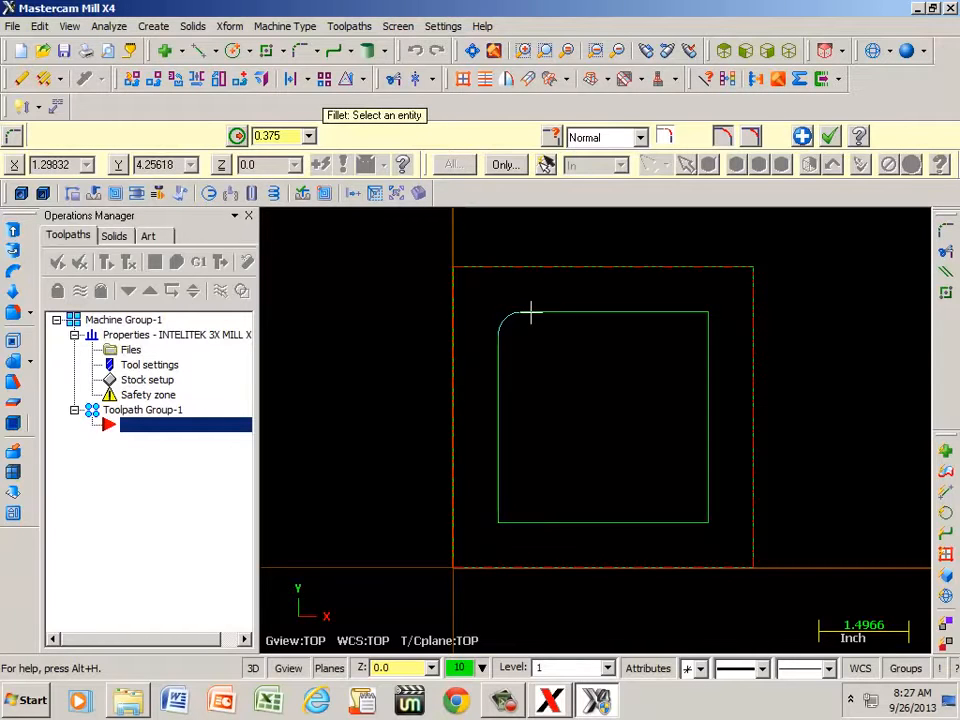
# Fillet the inner square's remaining three corners with the same radius and accept the fillets.
pyautogui.click(686, 313)
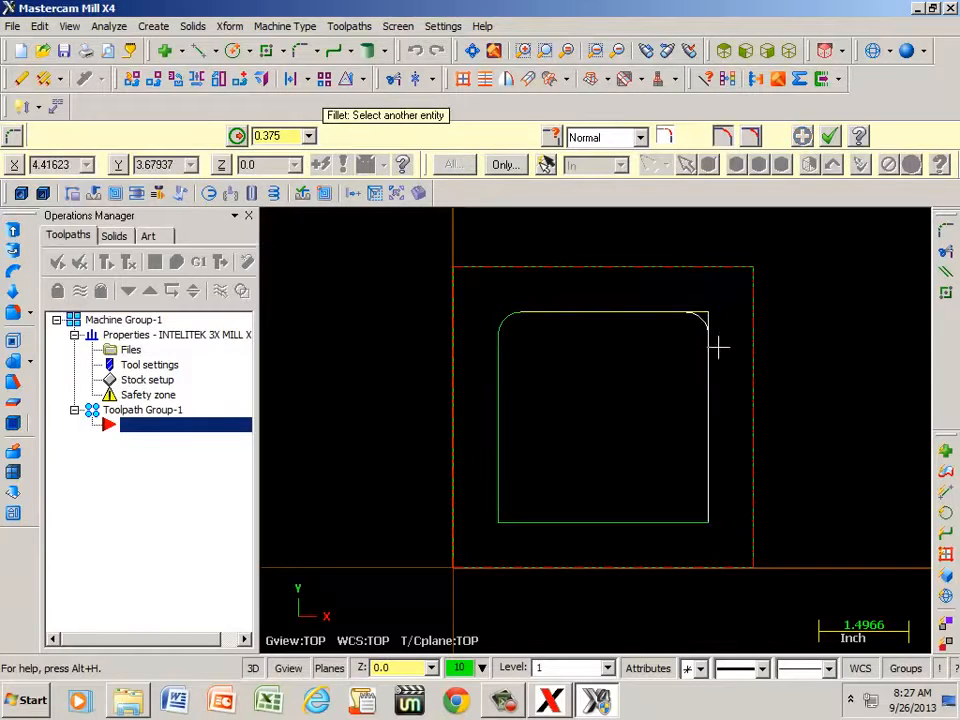
pyautogui.click(709, 352)
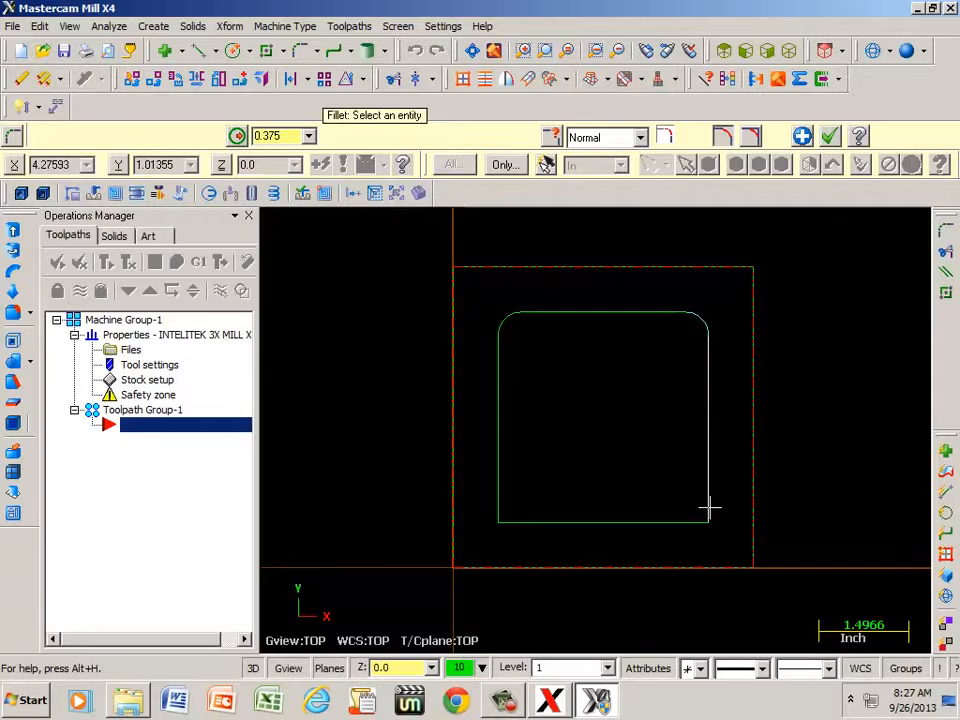
pyautogui.click(709, 508)
pyautogui.click(688, 521)
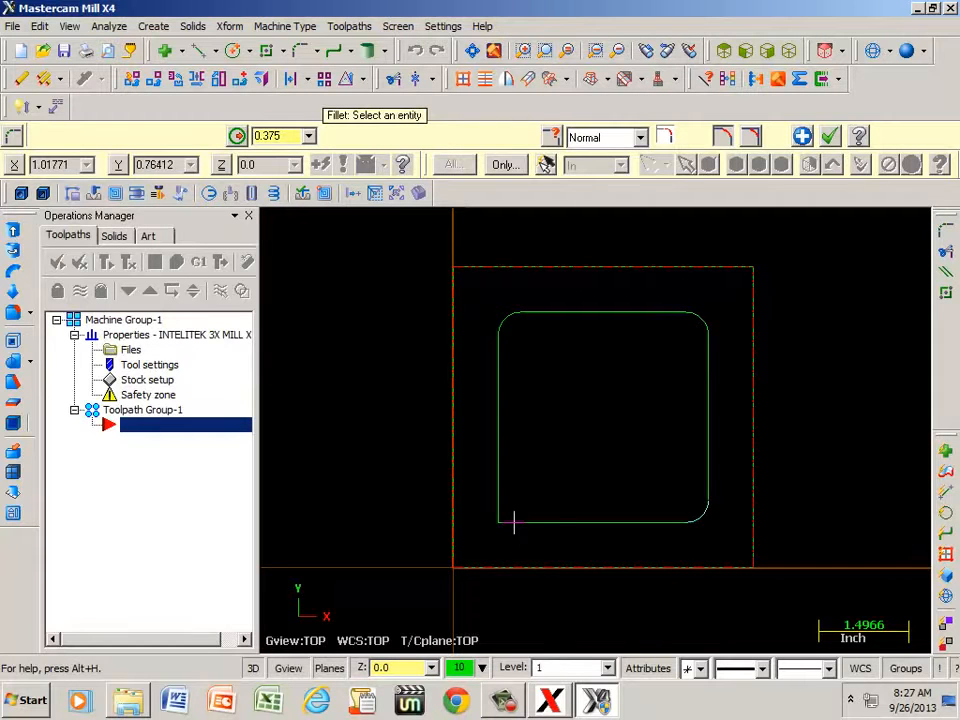
pyautogui.click(512, 521)
pyautogui.click(499, 489)
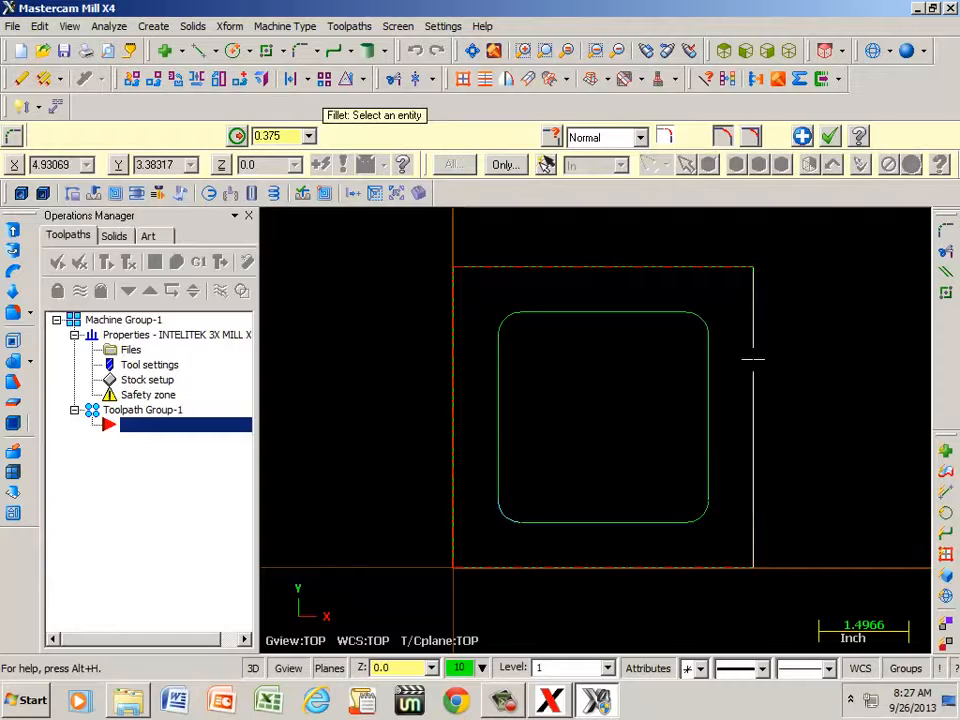
pyautogui.click(829, 136)
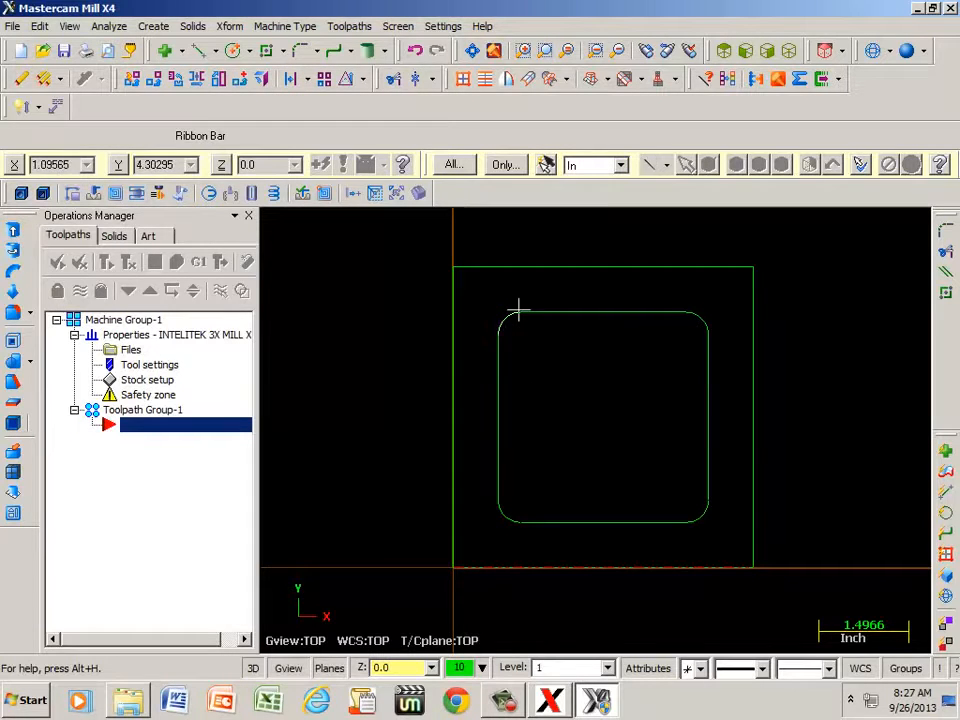
# Create a pocket toolpath with the NC name "pocket", using the filleted inner square as the chain.
pyautogui.click(349, 27)
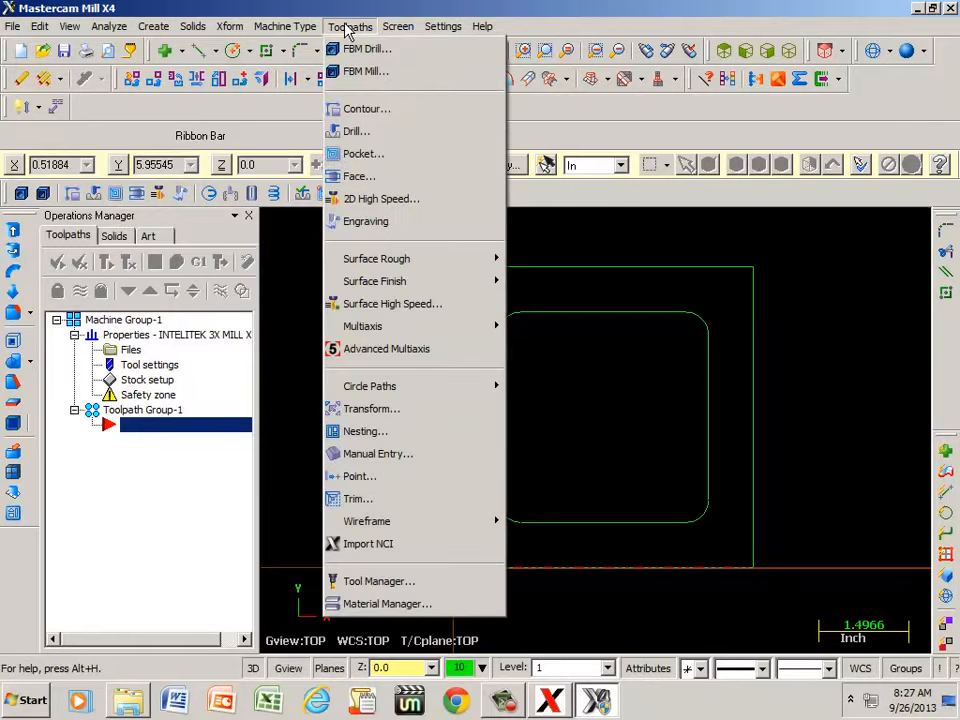
pyautogui.click(373, 155)
pyautogui.moveTo(64, 137); pyautogui.dragTo(36, 139)
pyautogui.write('pocket')
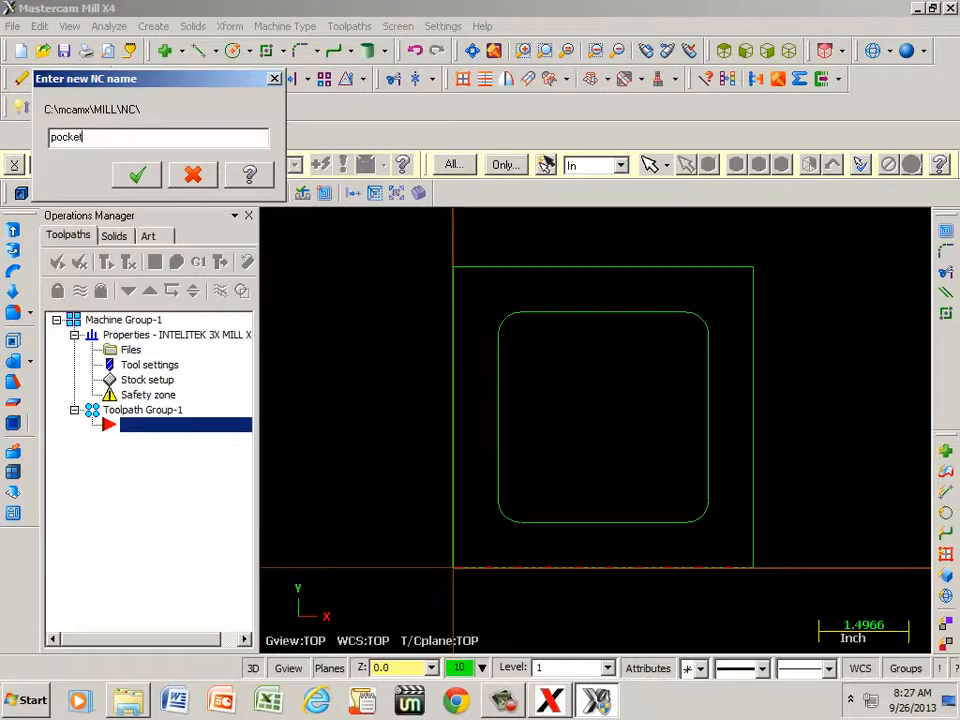
pyautogui.click(137, 177)
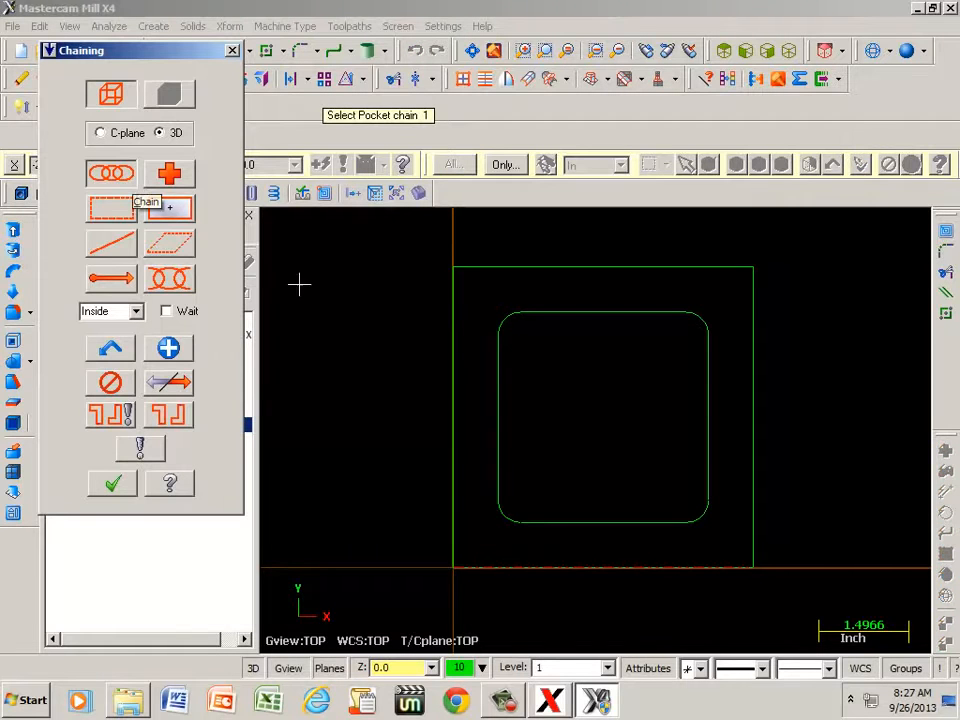
pyautogui.click(550, 521)
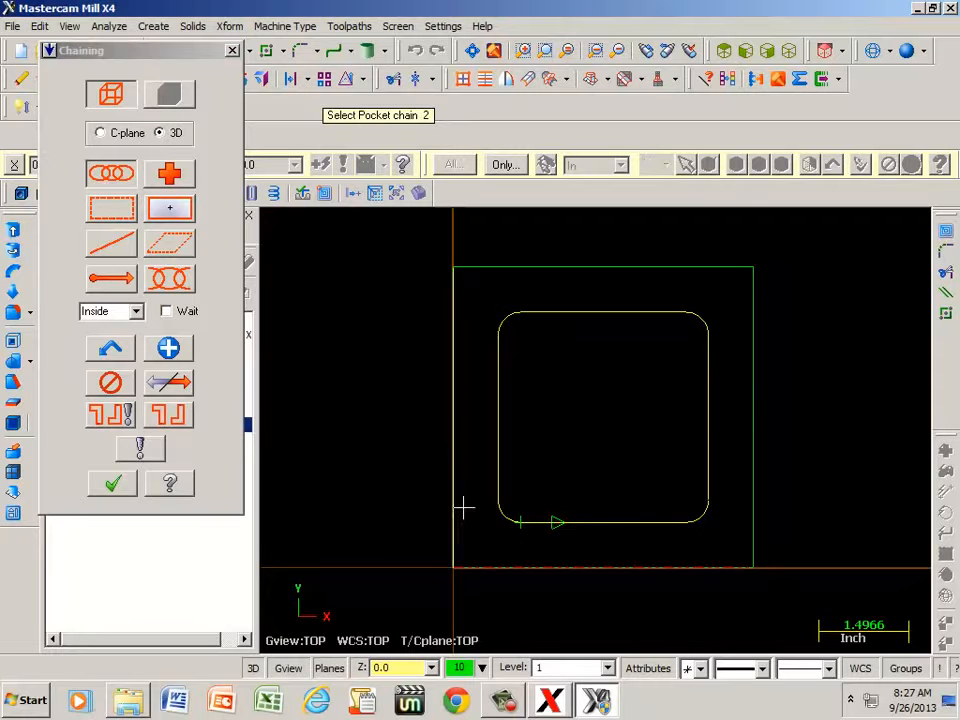
pyautogui.click(114, 485)
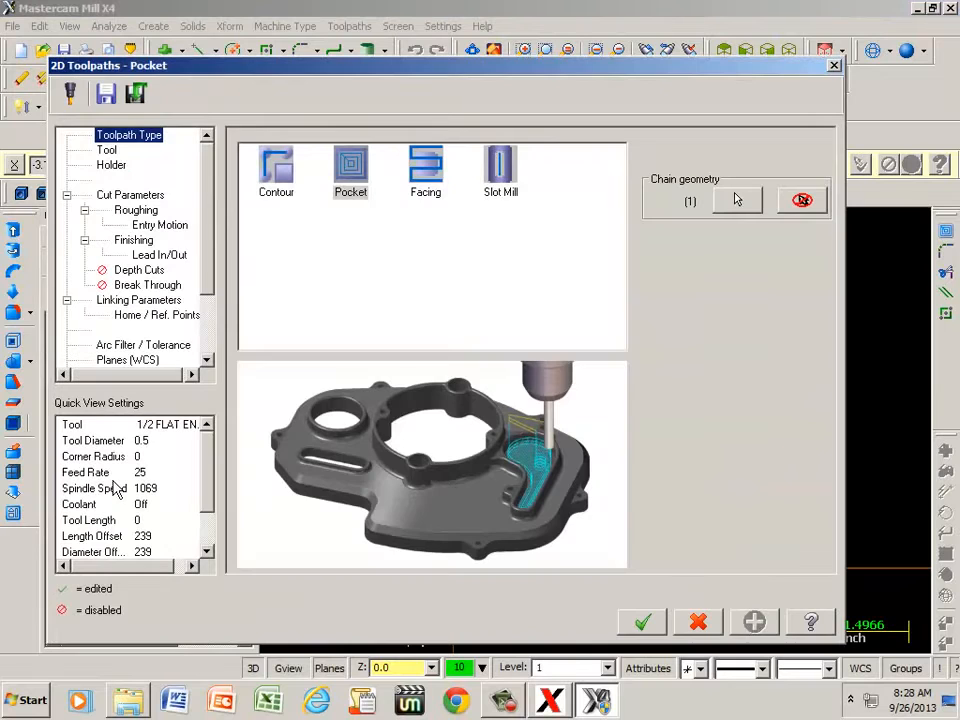
# Choose the 3/4 inch flat endmill from the MILL_INCH tool library as the pocket's tool.
pyautogui.click(107, 151)
pyautogui.moveTo(516, 74); pyautogui.dragTo(529, 433)
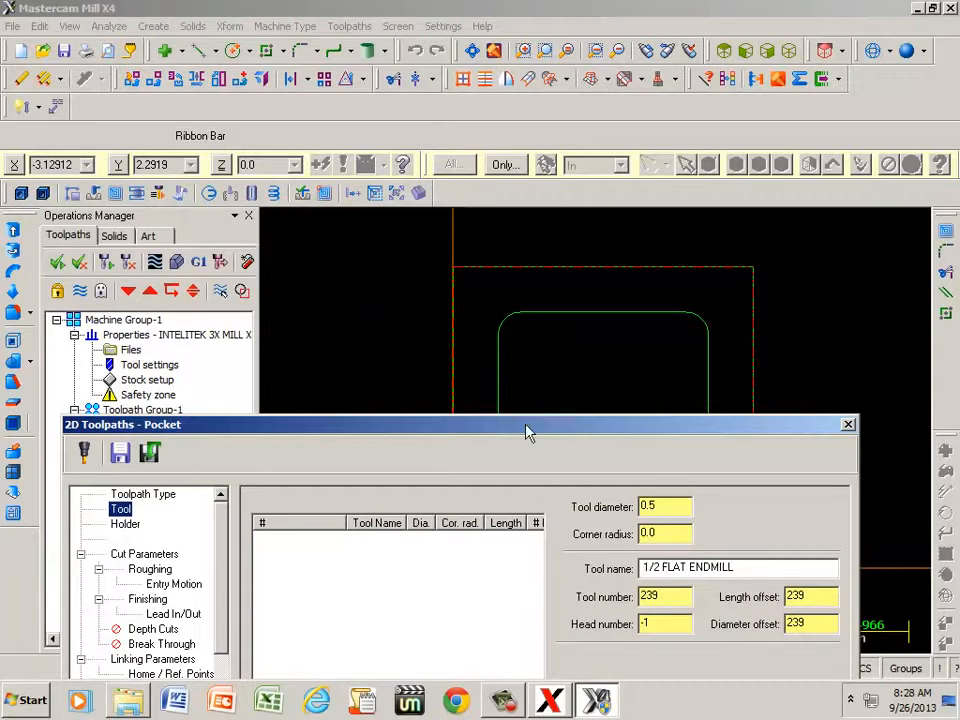
pyautogui.moveTo(530, 432); pyautogui.dragTo(508, 221)
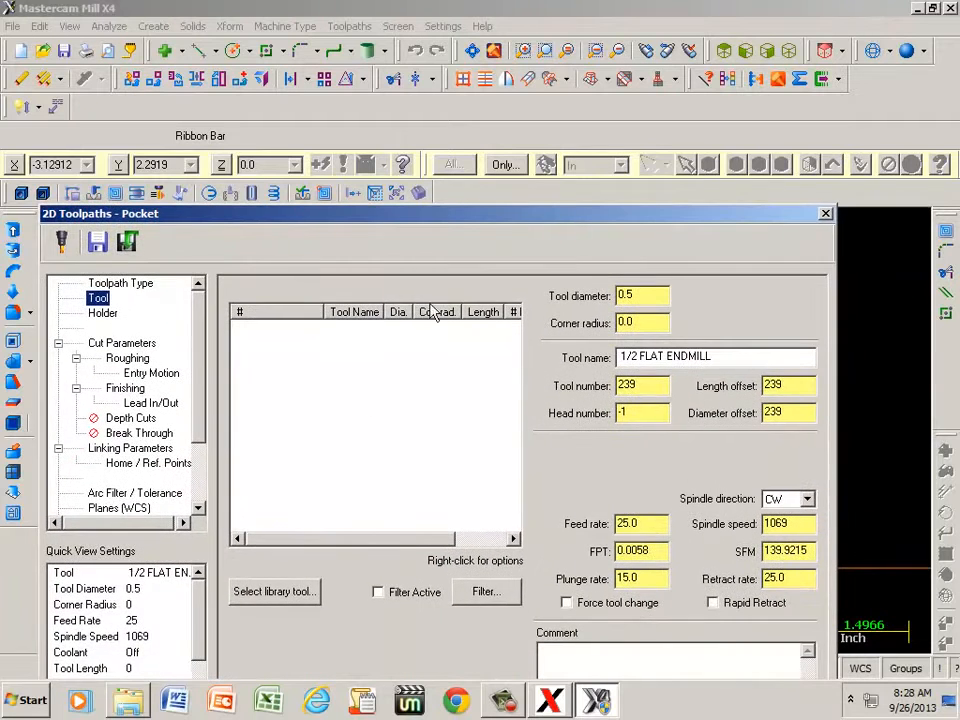
pyautogui.click(276, 596)
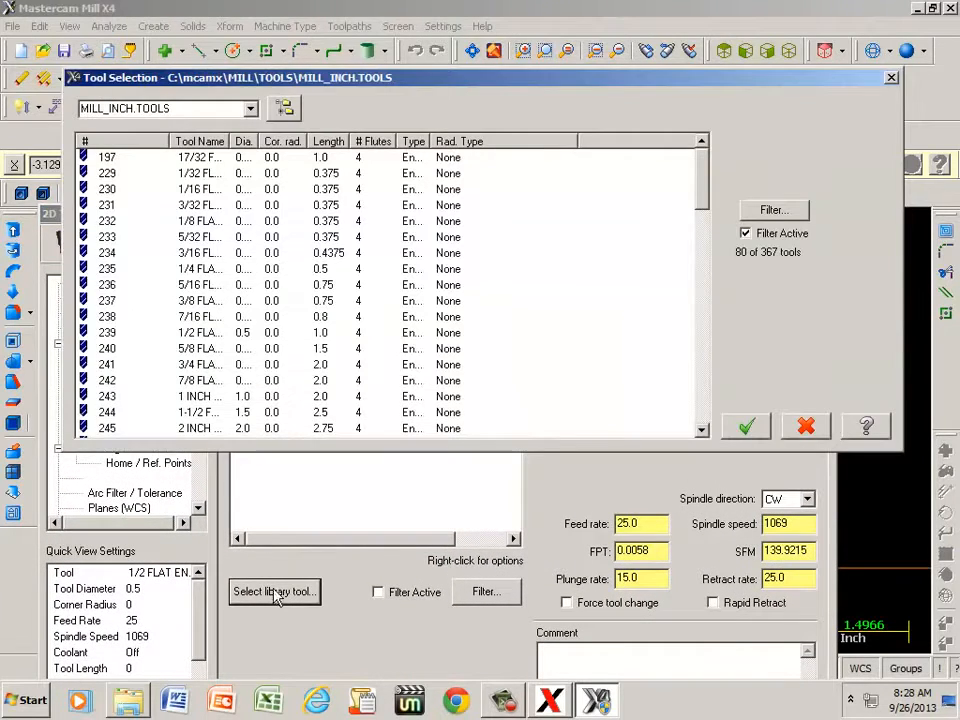
pyautogui.click(198, 366)
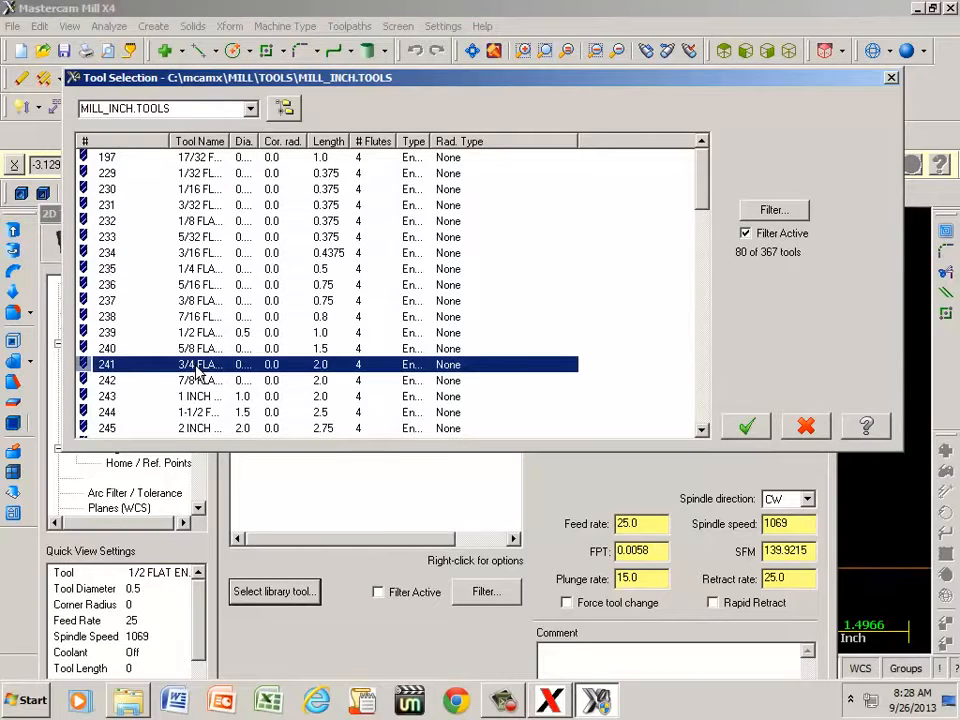
pyautogui.doubleClick(198, 366)
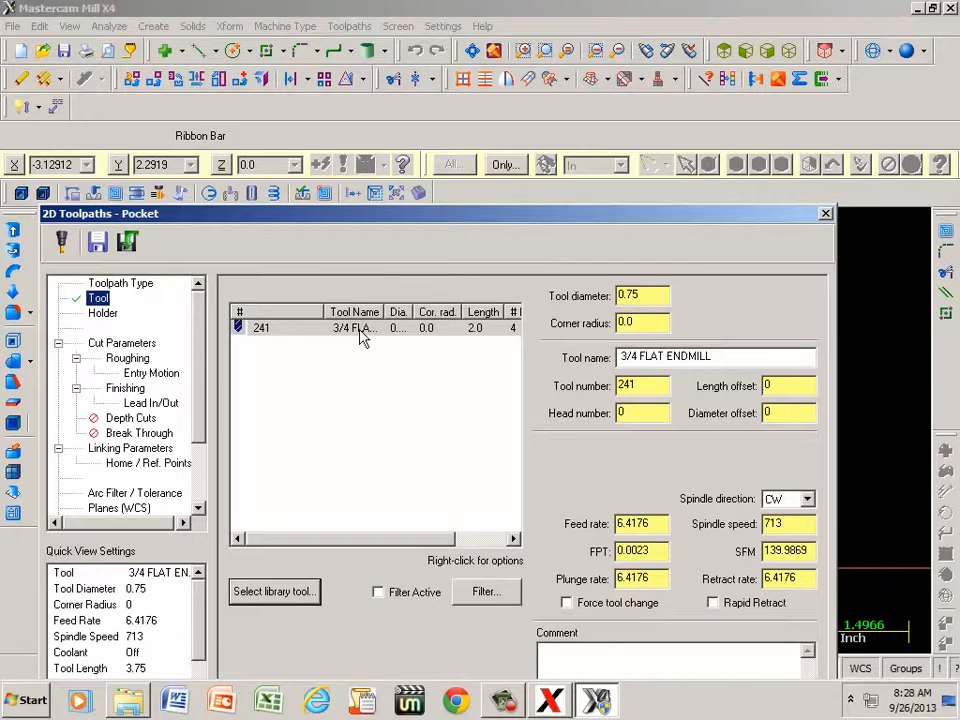
# Set the 3/4 inch flat endmill's tool number to 7 in its tool definition.
pyautogui.doubleClick(265, 337)
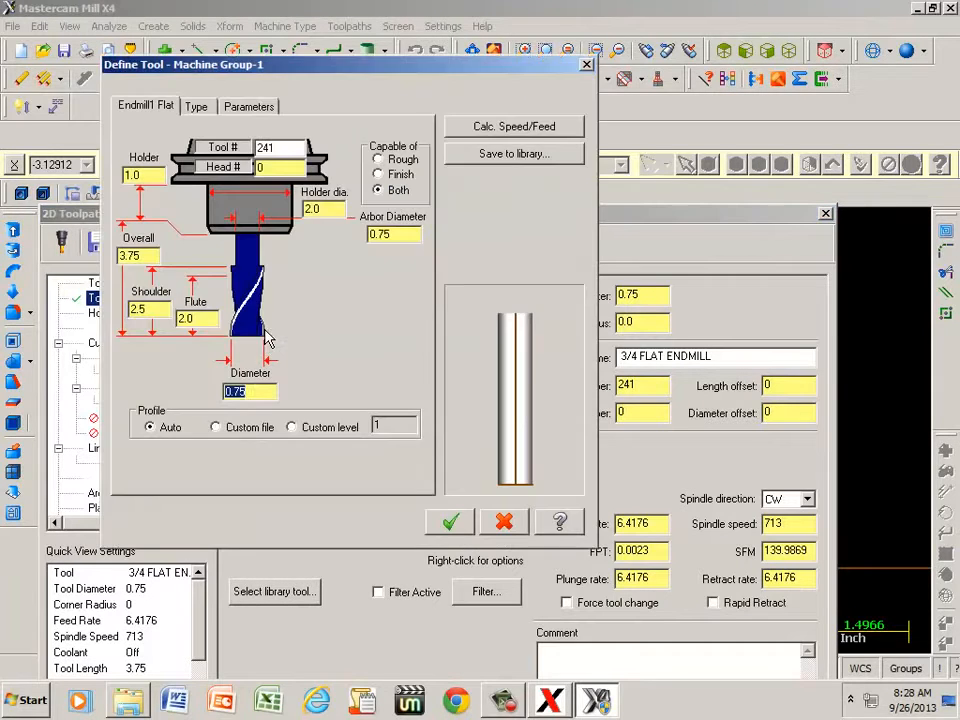
pyautogui.moveTo(280, 148); pyautogui.dragTo(257, 149)
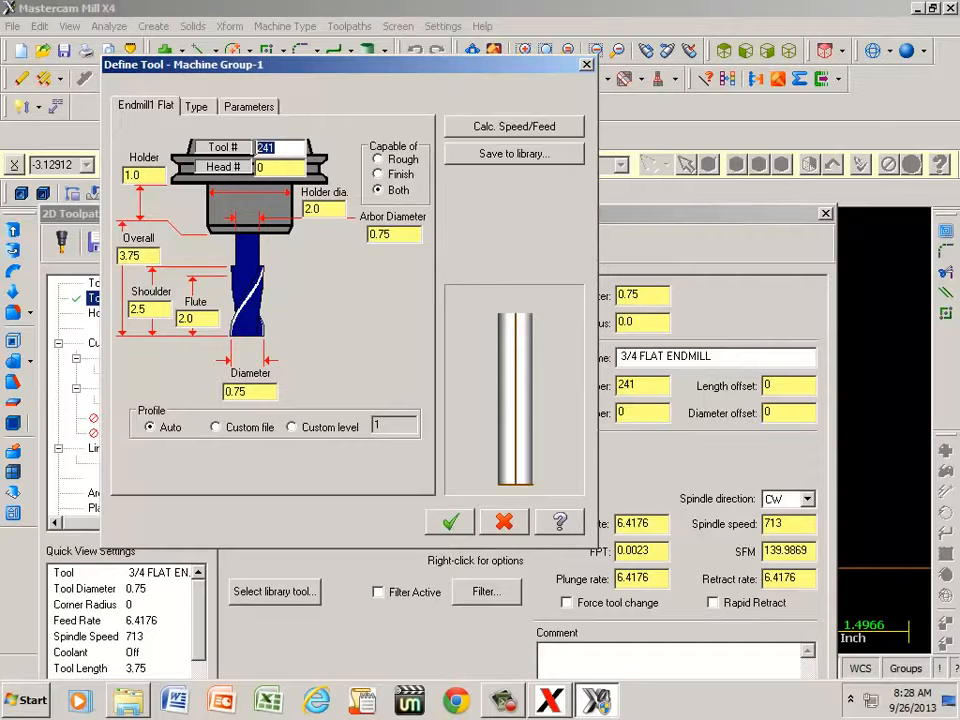
pyautogui.write('7')
pyautogui.click(450, 521)
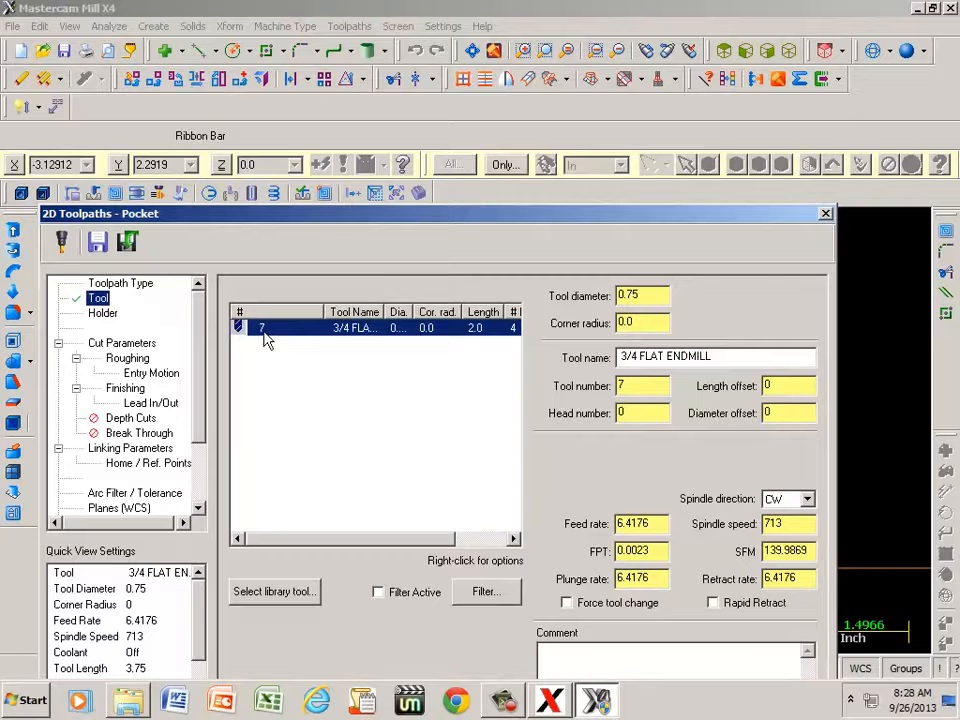
# Set the pocket's roughing cutting method to True Spiral.
pyautogui.click(120, 343)
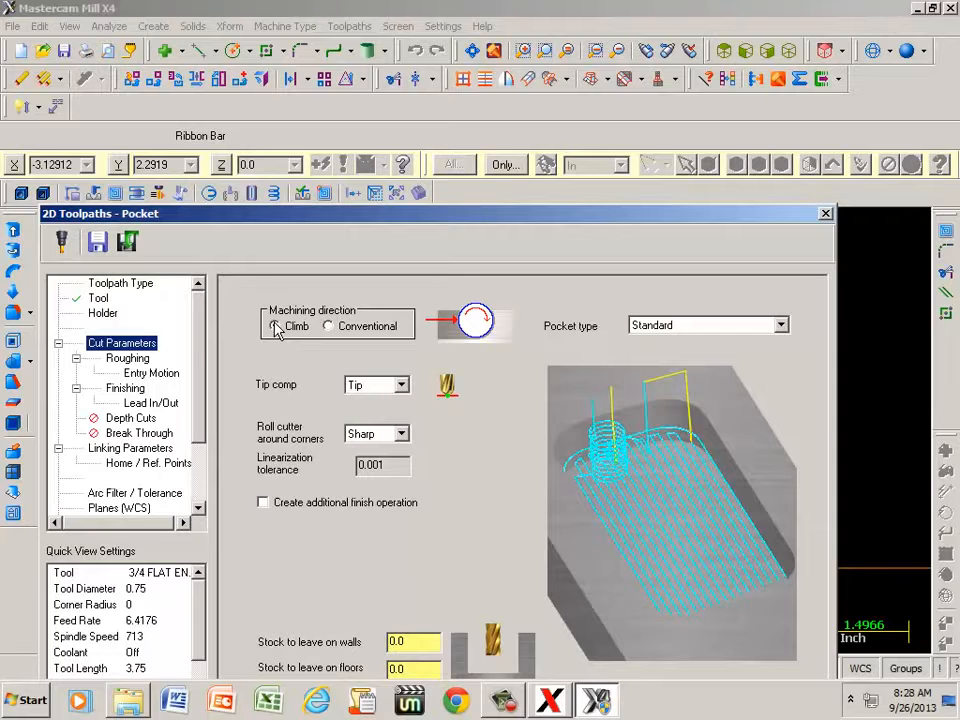
pyautogui.click(129, 360)
pyautogui.moveTo(309, 399); pyautogui.dragTo(372, 411)
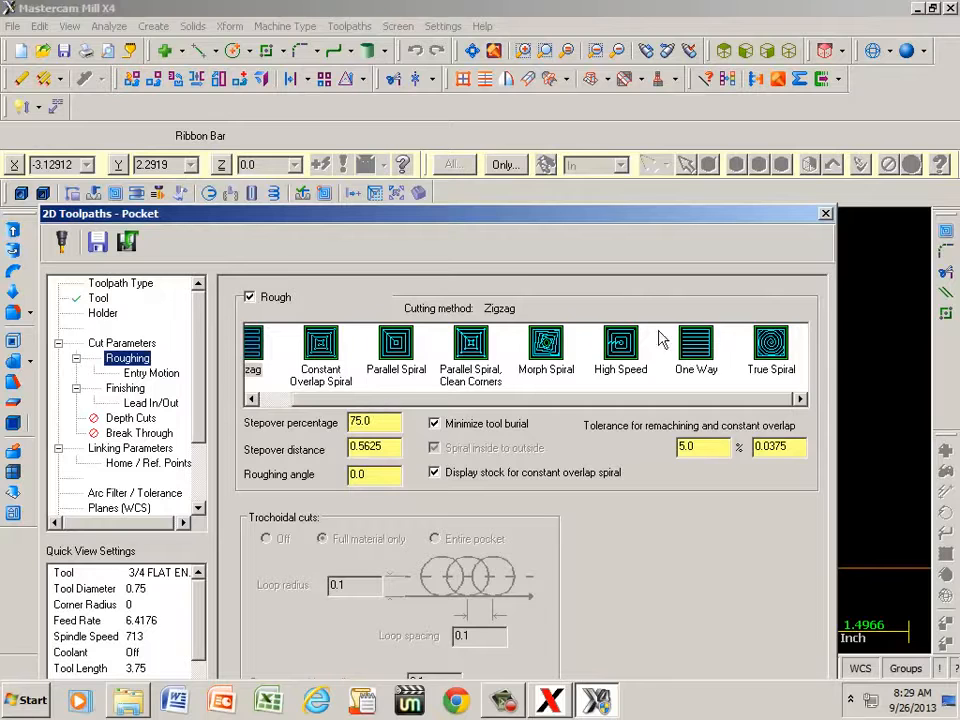
pyautogui.click(774, 346)
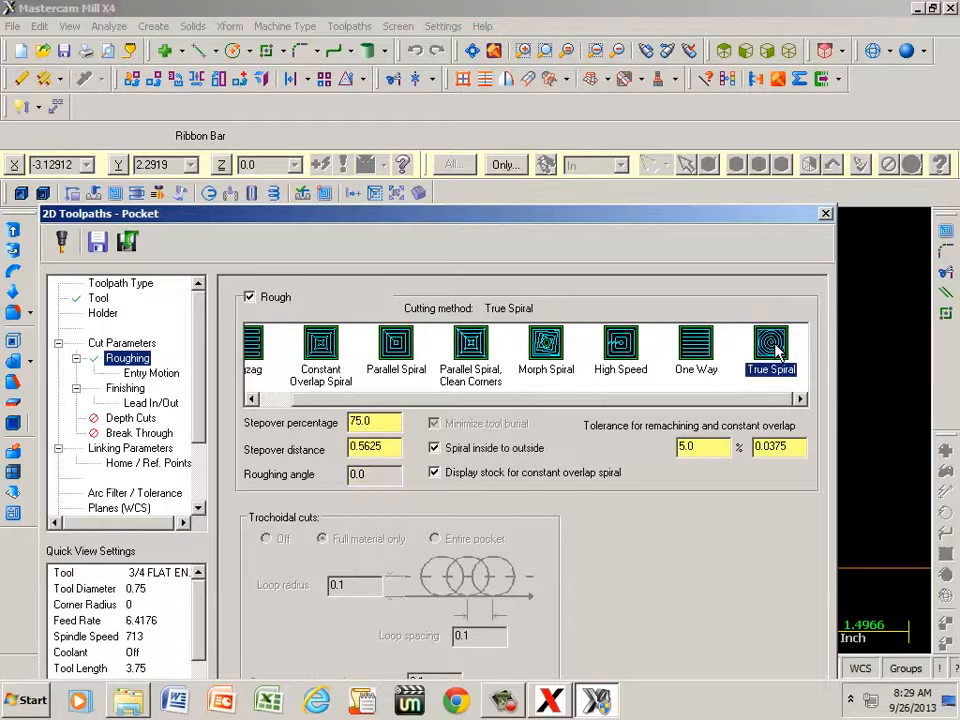
# Review the pocket's entry motion and finishing settings, and turn off Lead In/Out.
pyautogui.click(130, 388)
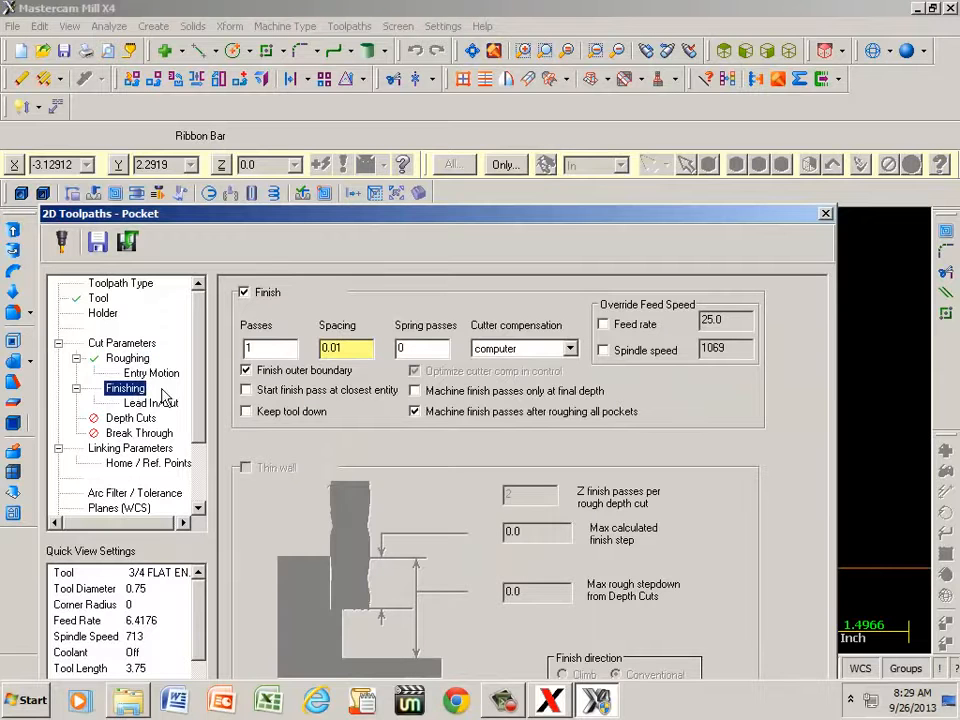
pyautogui.click(152, 374)
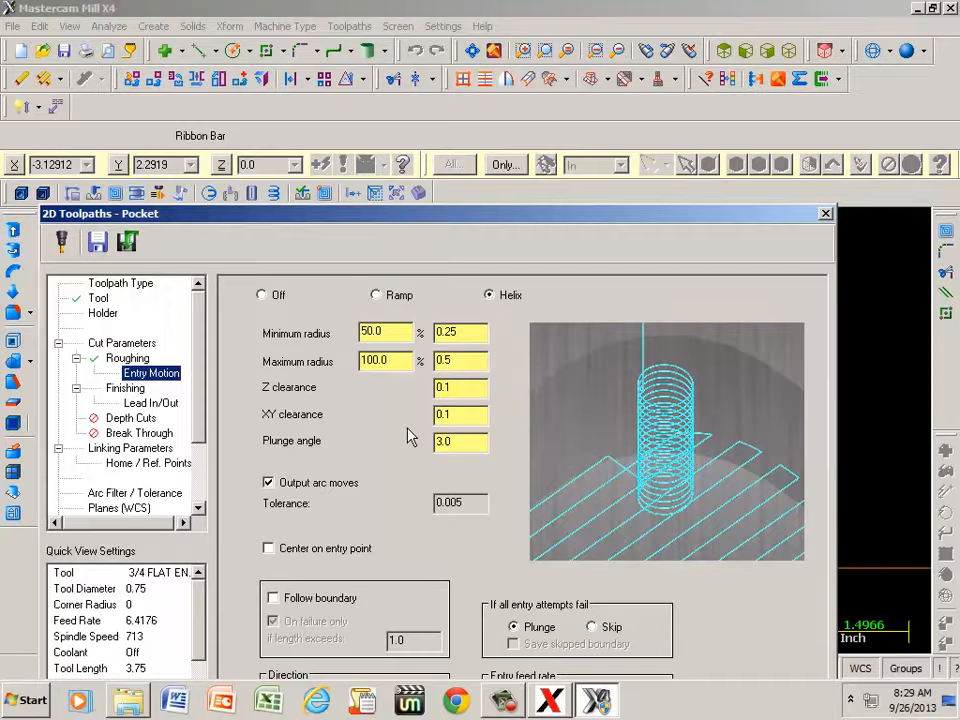
pyautogui.click(125, 388)
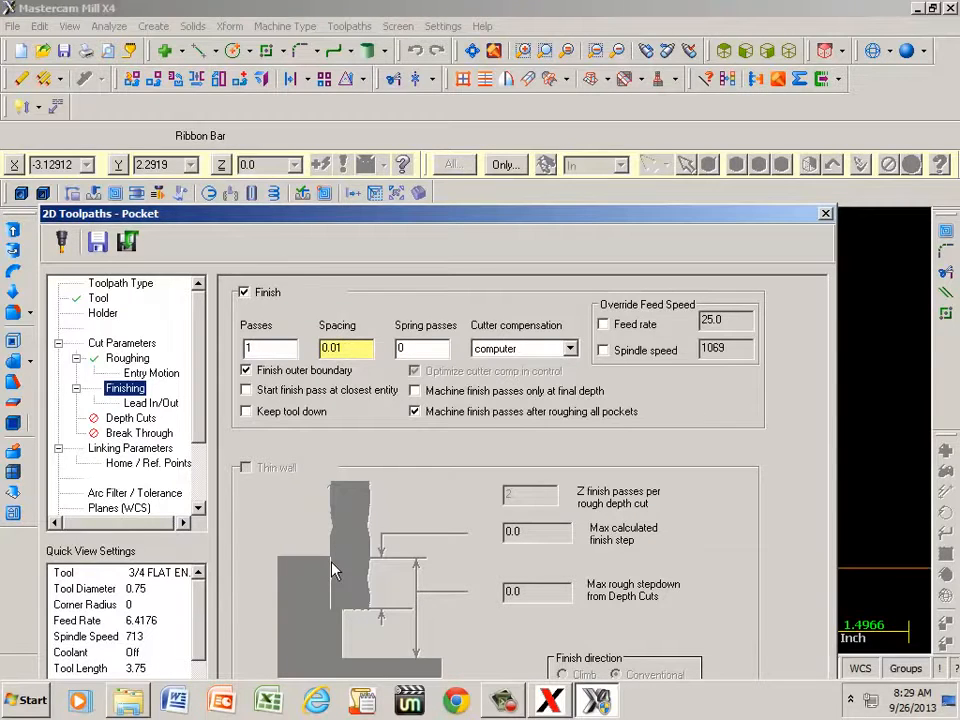
pyautogui.click(346, 348)
pyautogui.click(152, 403)
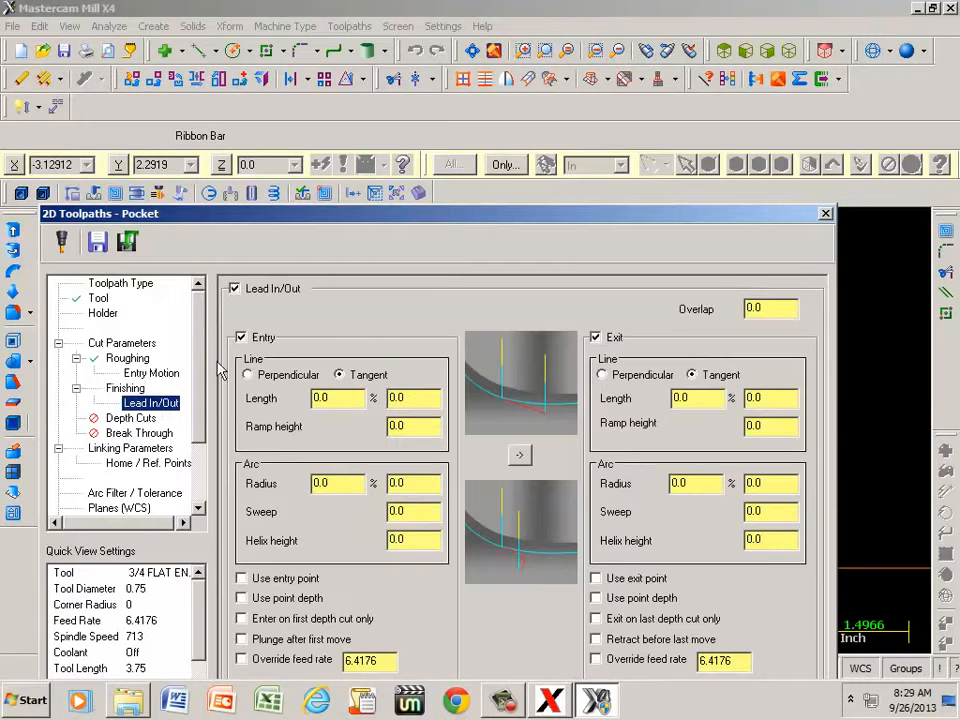
pyautogui.moveTo(481, 224); pyautogui.dragTo(317, 411)
pyautogui.moveTo(390, 411); pyautogui.dragTo(357, 482)
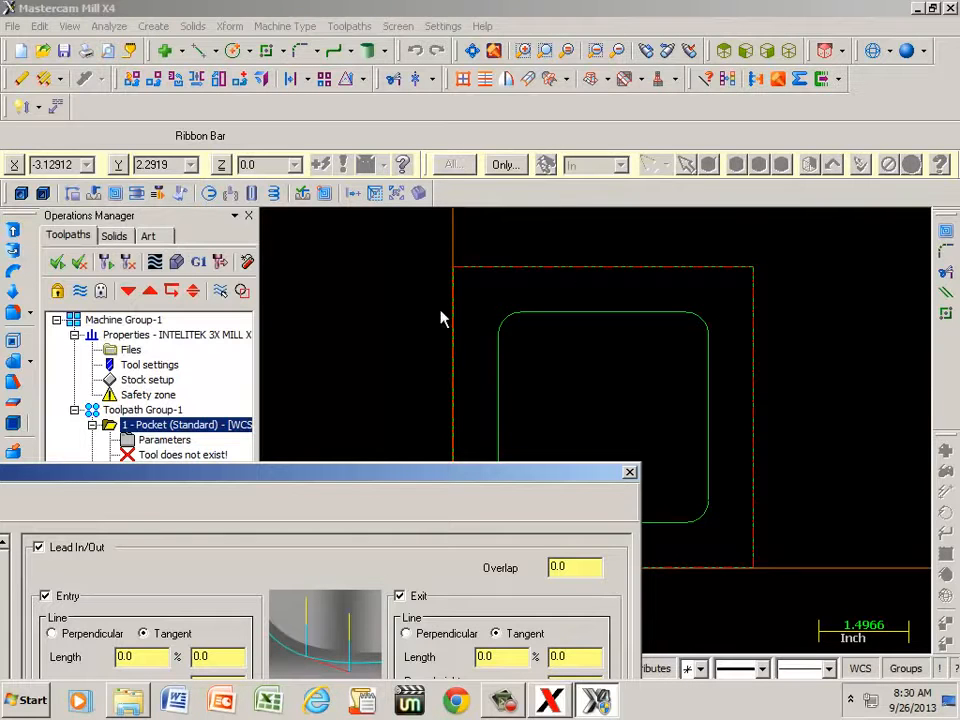
pyautogui.moveTo(572, 480); pyautogui.dragTo(602, 161)
pyautogui.moveTo(252, 168); pyautogui.dragTo(421, 135)
pyautogui.click(233, 197)
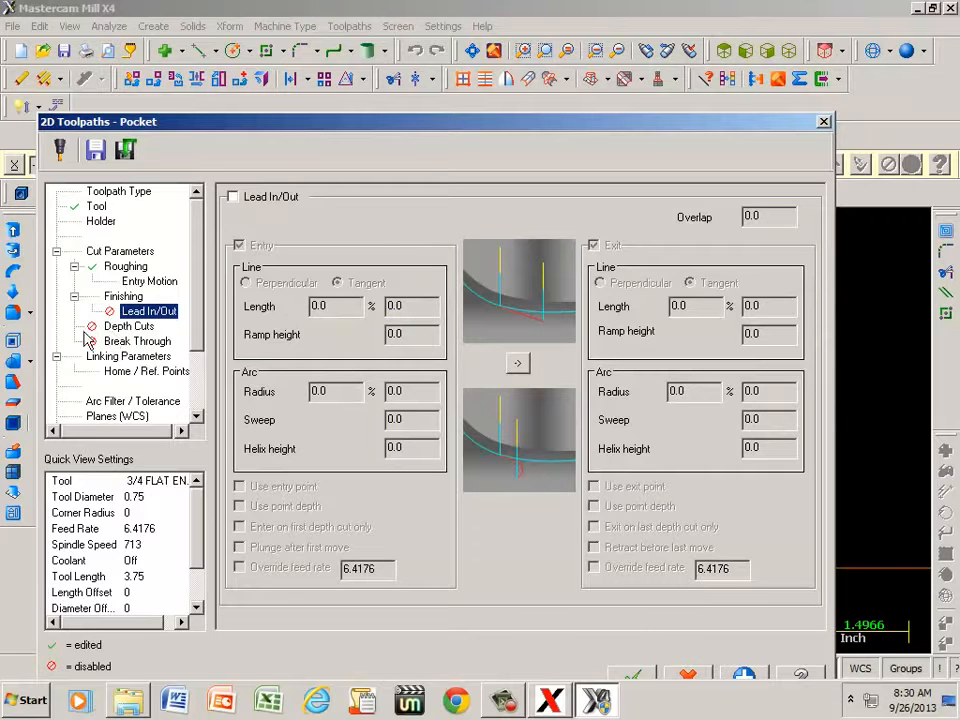
# Enable depth cuts for the pocket with a maximum rough step of 0.1 inch.
pyautogui.click(118, 328)
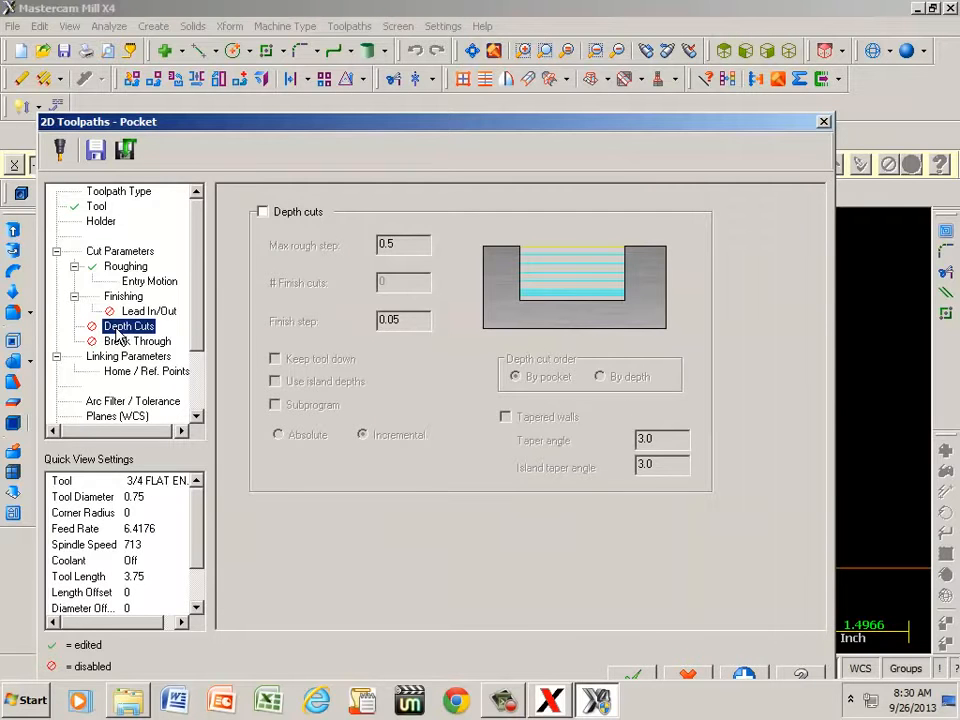
pyautogui.click(262, 212)
pyautogui.doubleClick(386, 243)
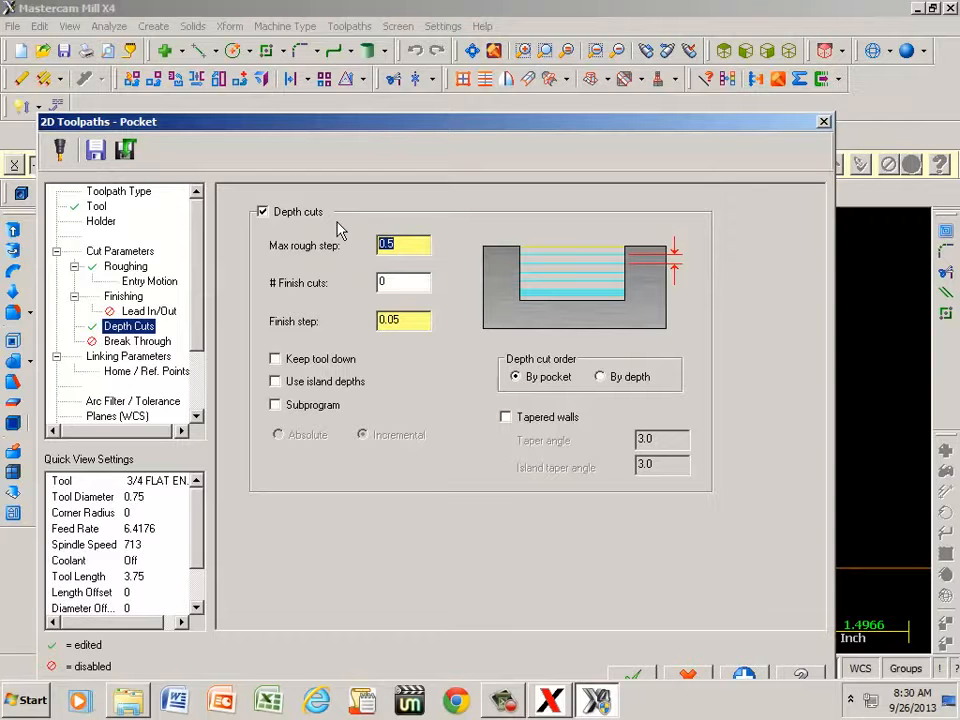
pyautogui.press('BackSpace')
pyautogui.write('.1')
# Set the pocket's absolute depth to -0.75 inch in the linking parameters.
pyautogui.click(121, 360)
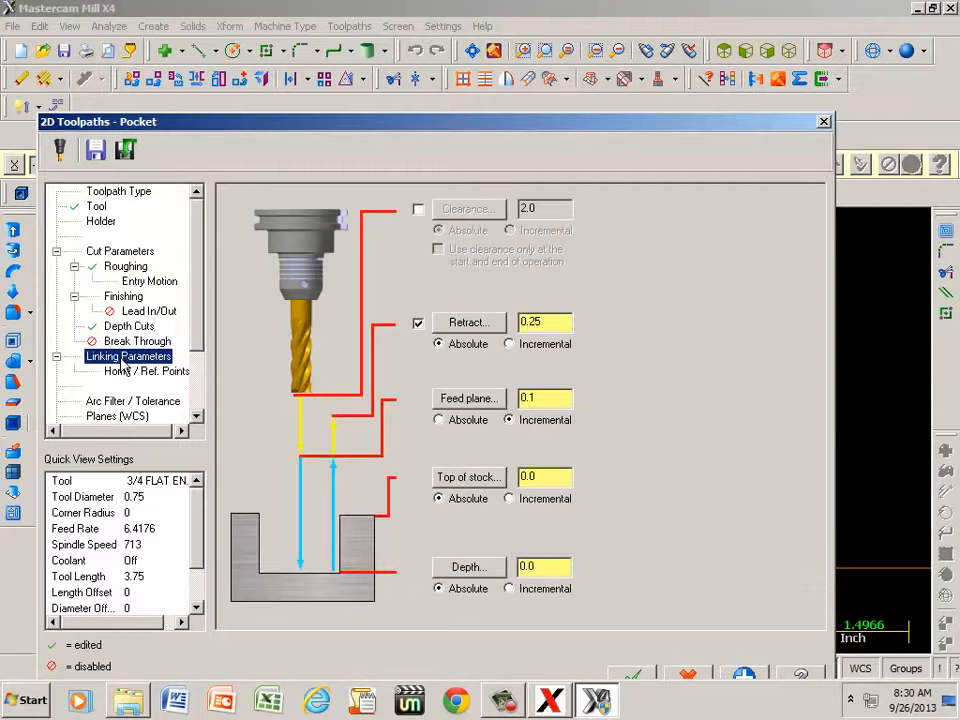
pyautogui.doubleClick(534, 567)
pyautogui.write('-.75')
pyautogui.scroll(-2, 190, 350)
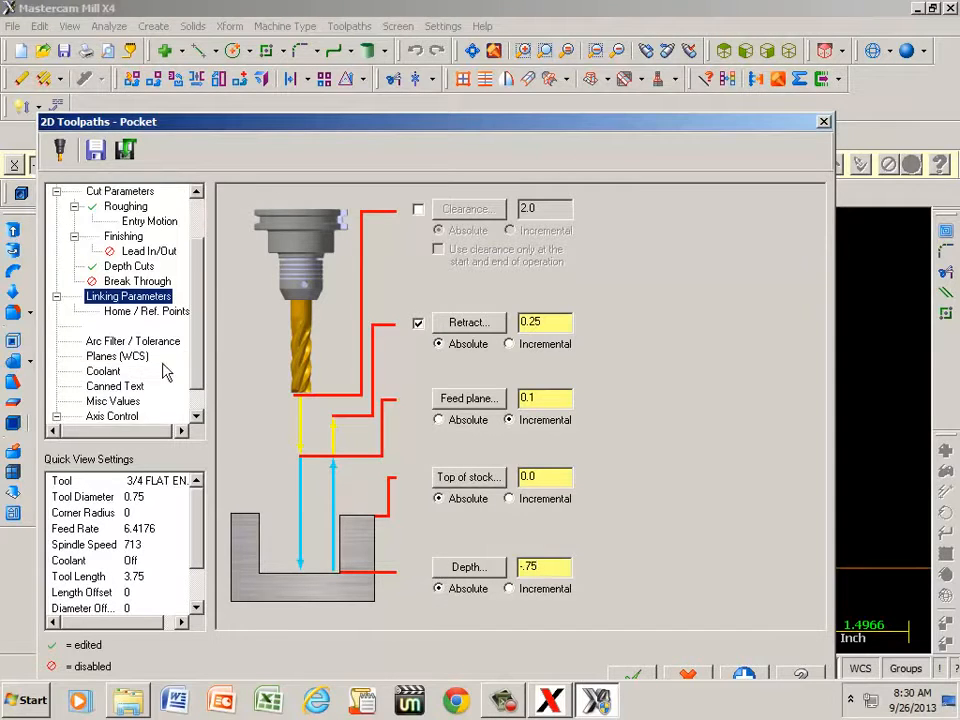
# Turn on flood coolant for the pocket operation and accept the toolpath parameters.
pyautogui.click(116, 372)
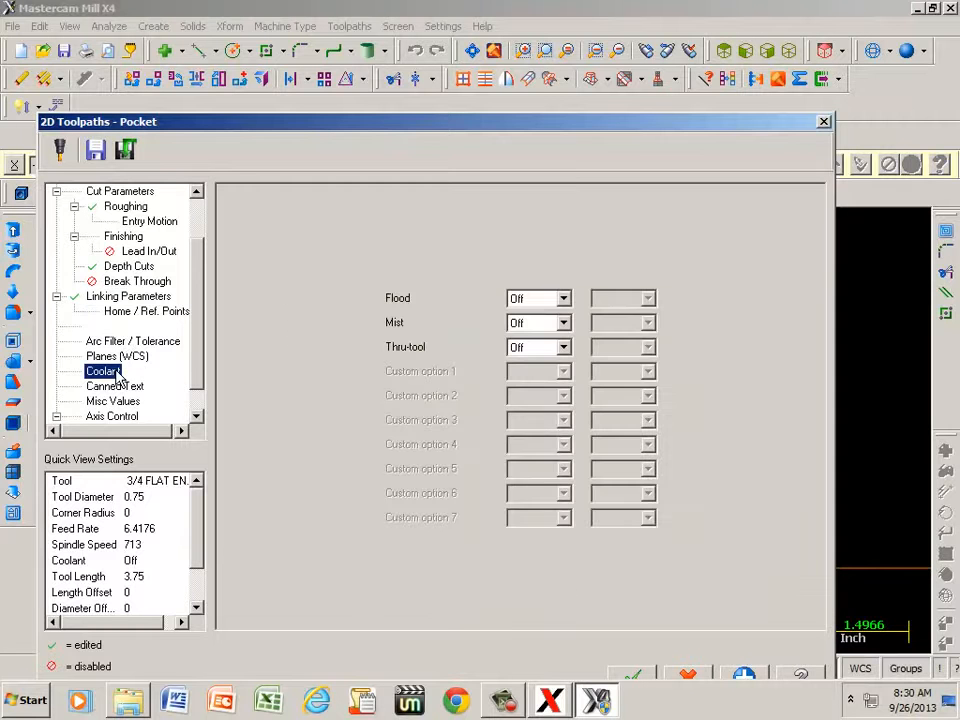
pyautogui.click(563, 300)
pyautogui.click(535, 315)
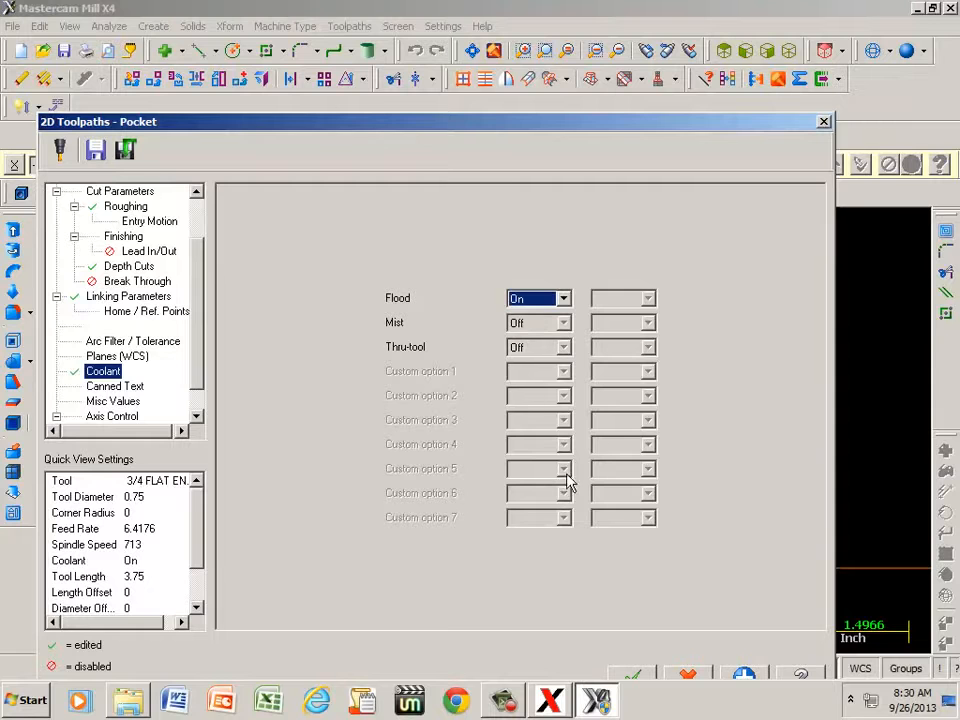
pyautogui.moveTo(643, 125); pyautogui.dragTo(635, 23)
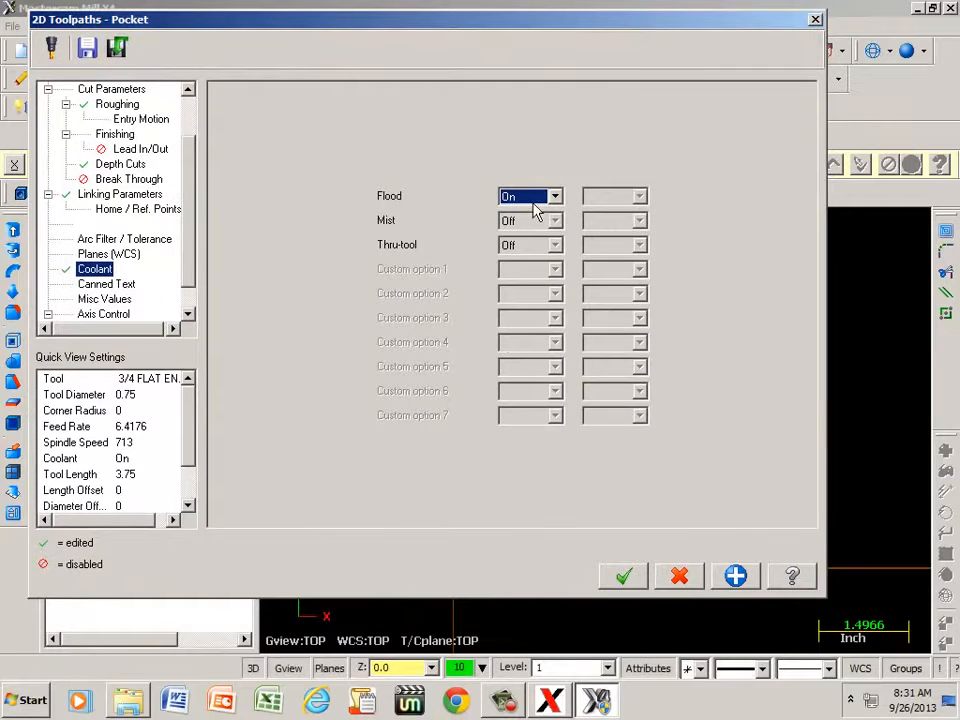
pyautogui.click(623, 576)
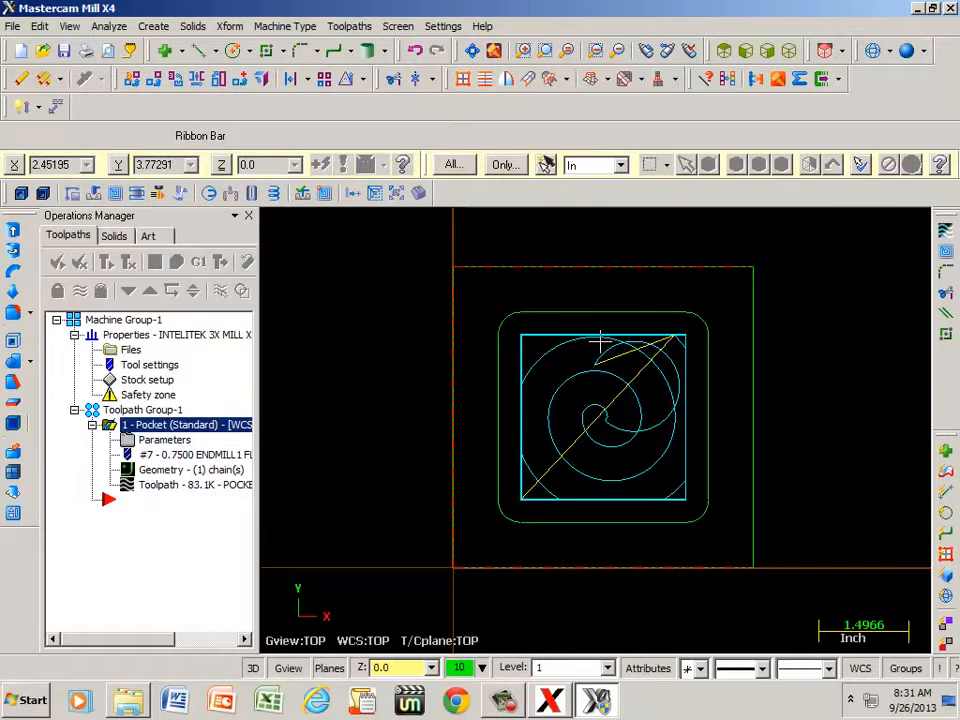
# Hide the pocket toolpath display and show the whole stock in a fitted isometric view.
pyautogui.hotkey('alt', 't')
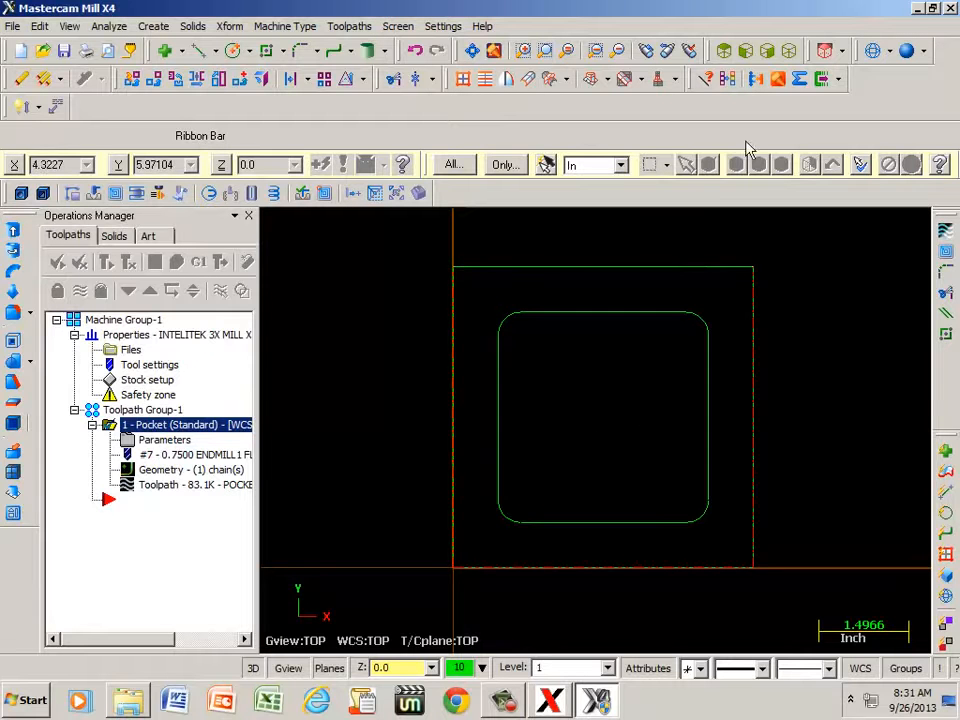
pyautogui.click(787, 51)
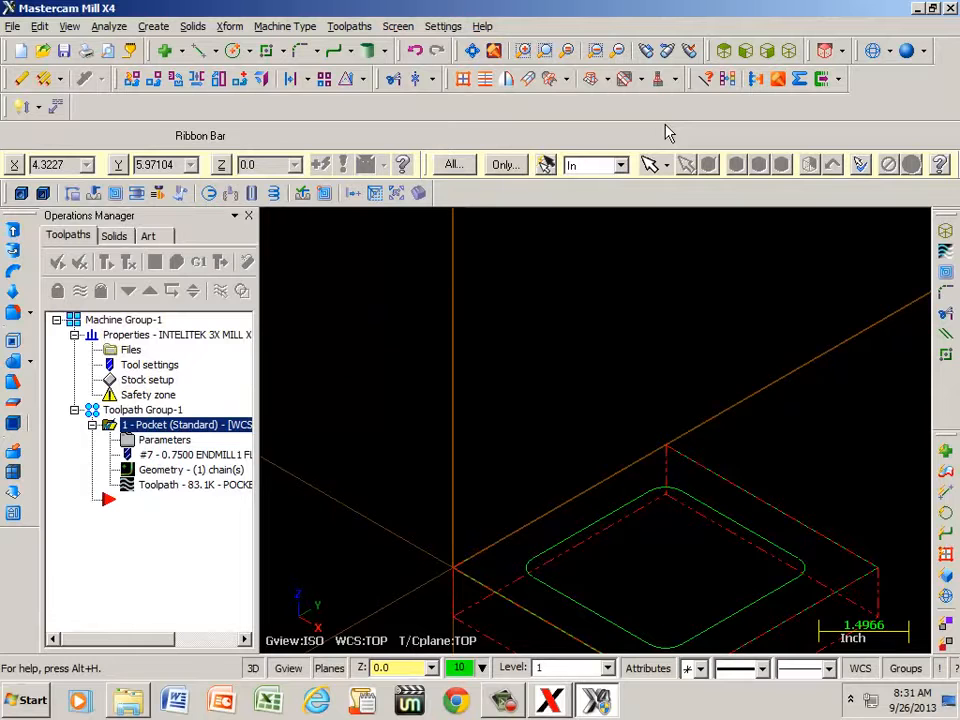
pyautogui.hotkey('alt', 'F1')
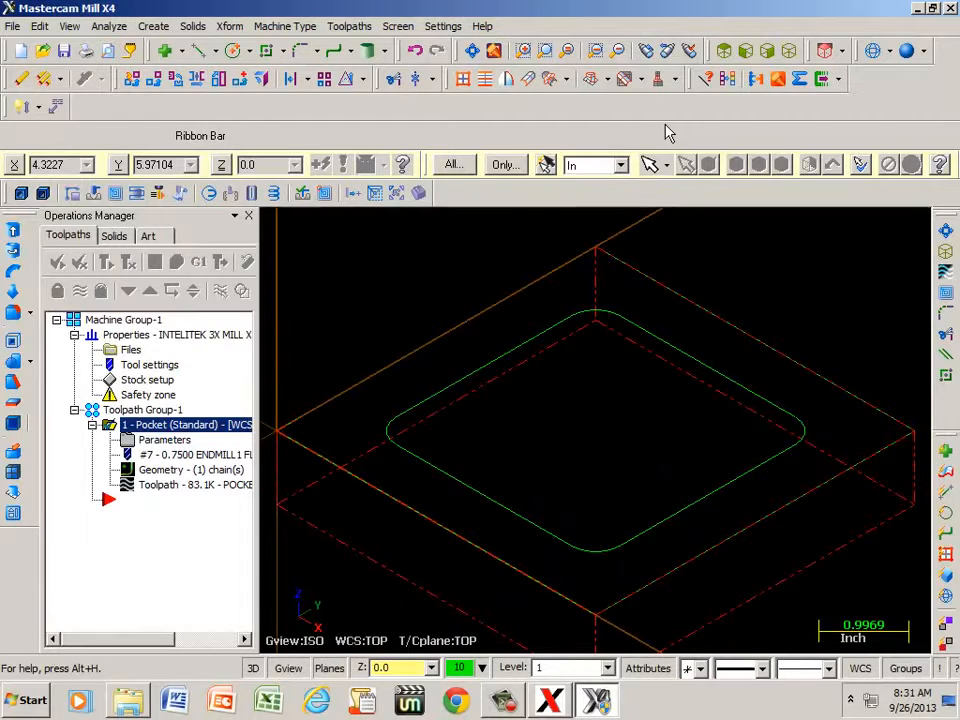
pyautogui.hotkey('alt', 'F2')
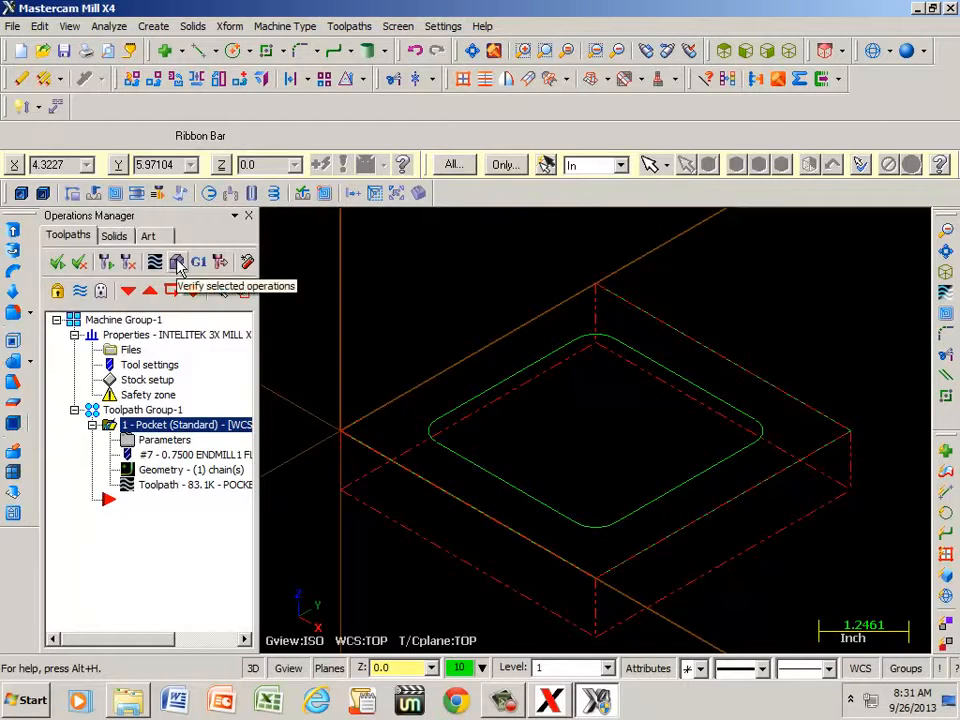
# Run the Verify simulation of the pocket operation, inspect the machined pocket's corner up close, and close the simulation.
pyautogui.click(177, 263)
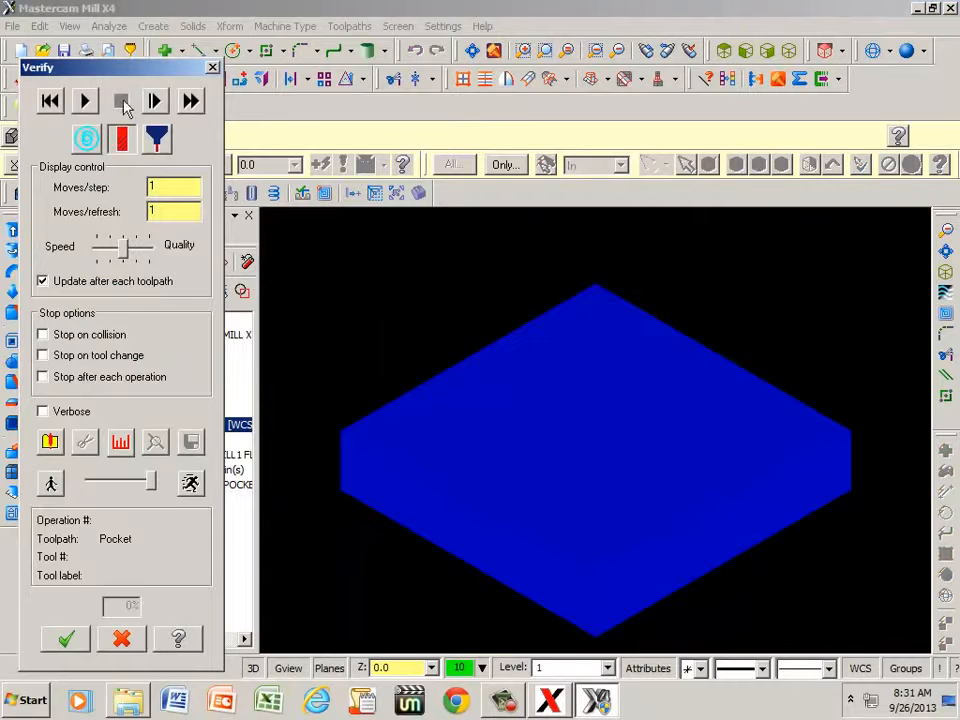
pyautogui.click(84, 101)
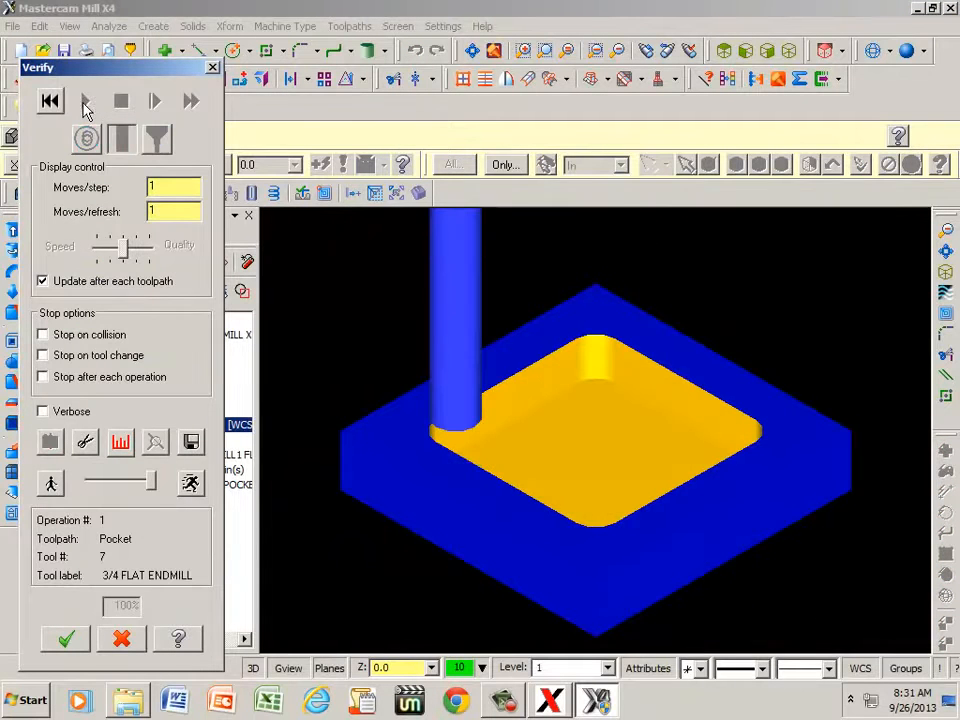
pyautogui.rightClick(363, 297)
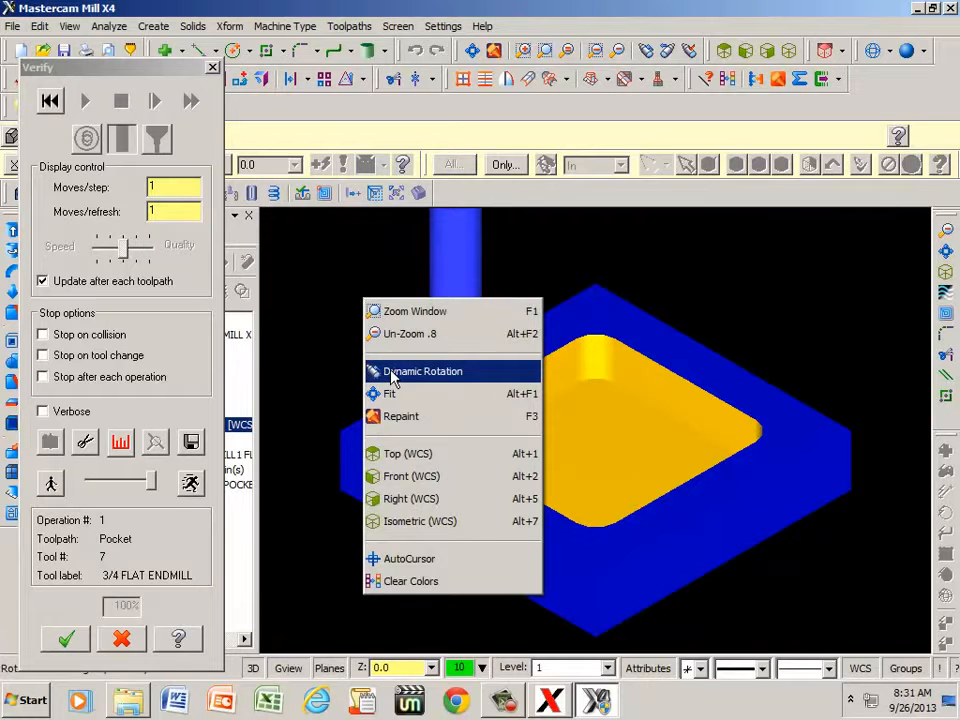
pyautogui.click(391, 372)
pyautogui.click(396, 407)
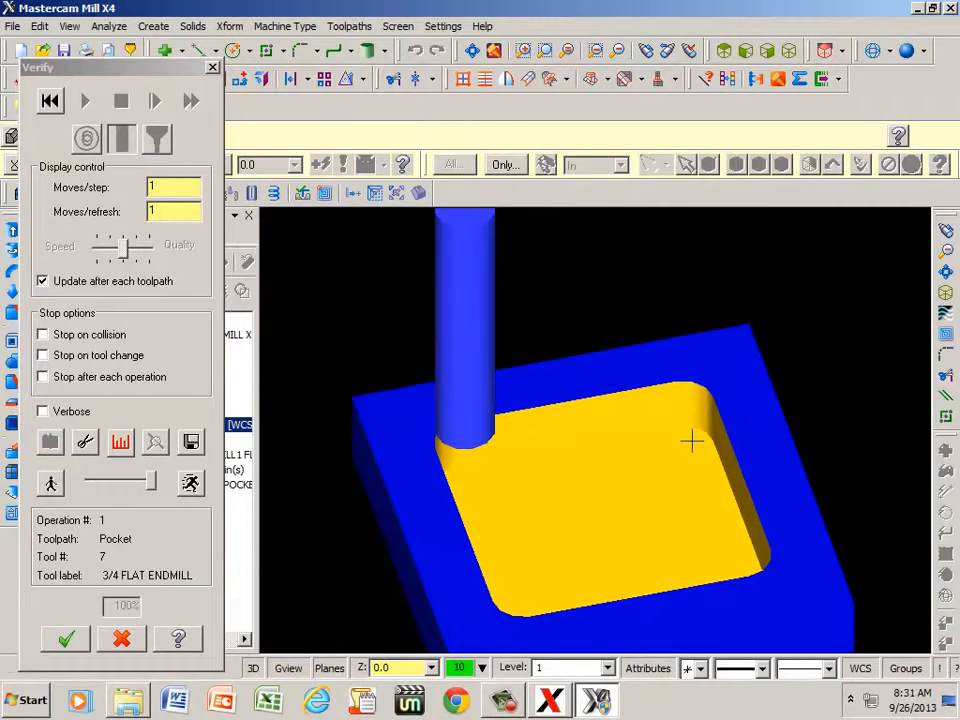
pyautogui.scroll(3, 693, 440)
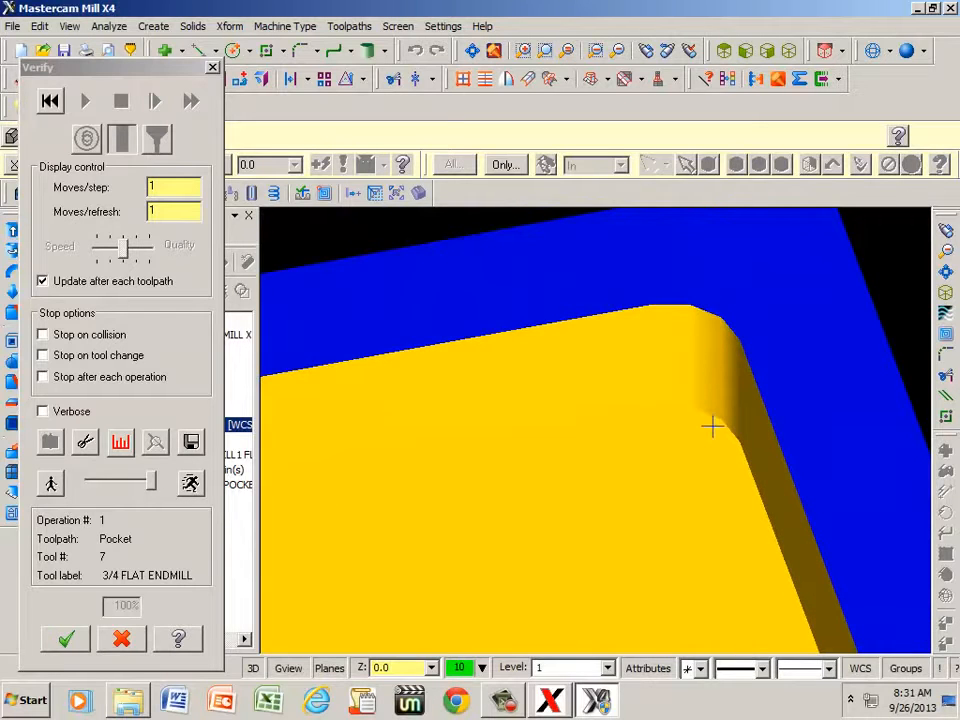
pyautogui.scroll(-4, 694, 370)
pyautogui.scroll(-2, 693, 388)
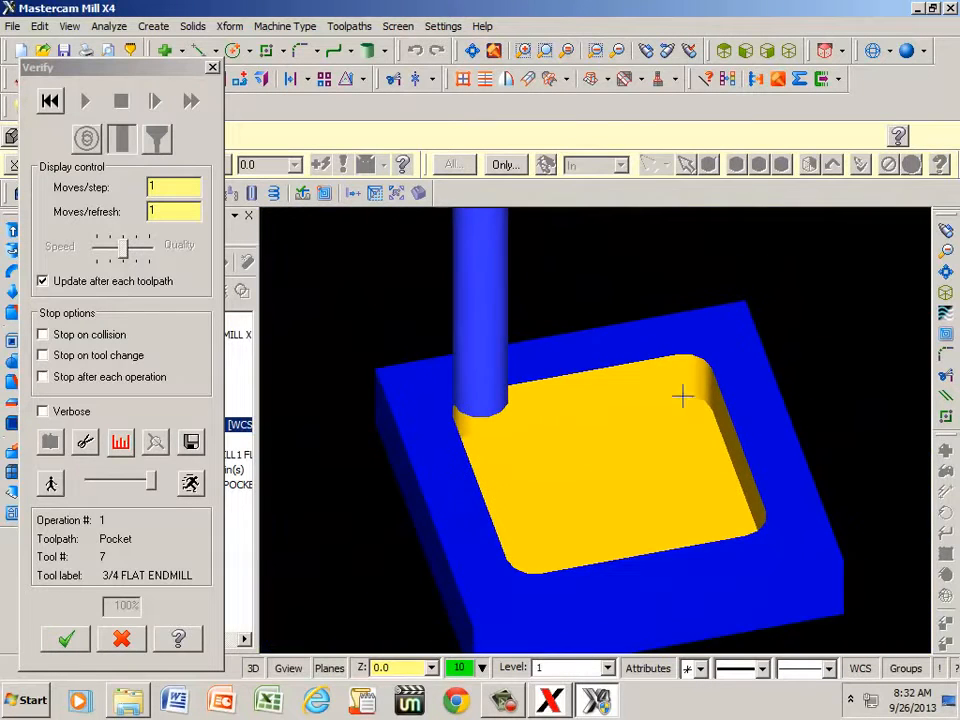
pyautogui.click(66, 638)
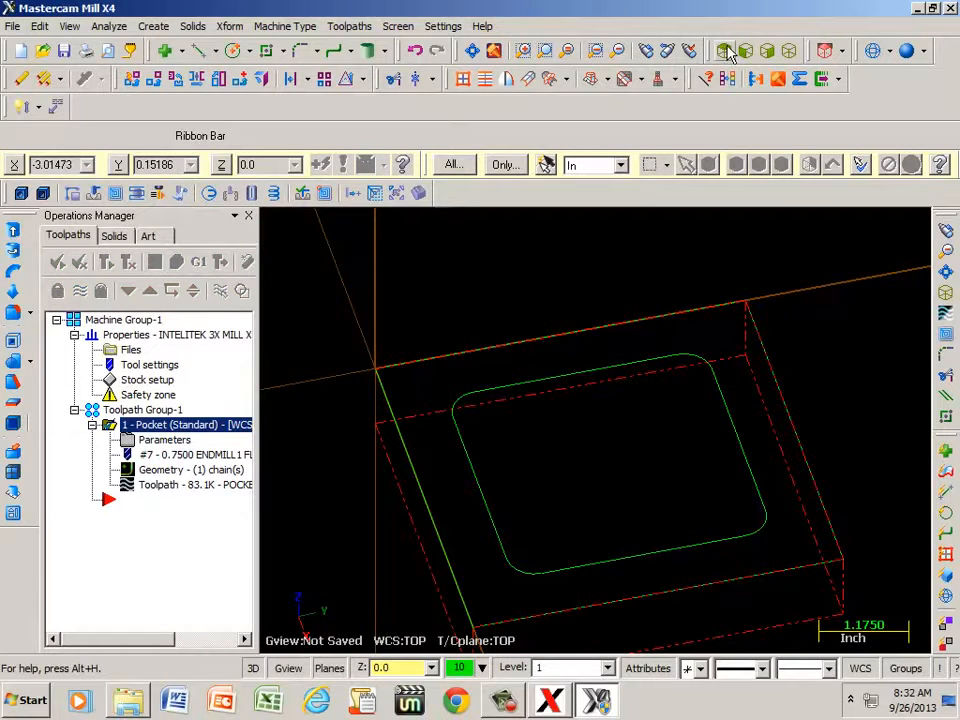
# Restore the isometric view and post the pocket operation to the NC file POCKET.NC in C:\MCAMX\MILL\NC.
pyautogui.click(788, 52)
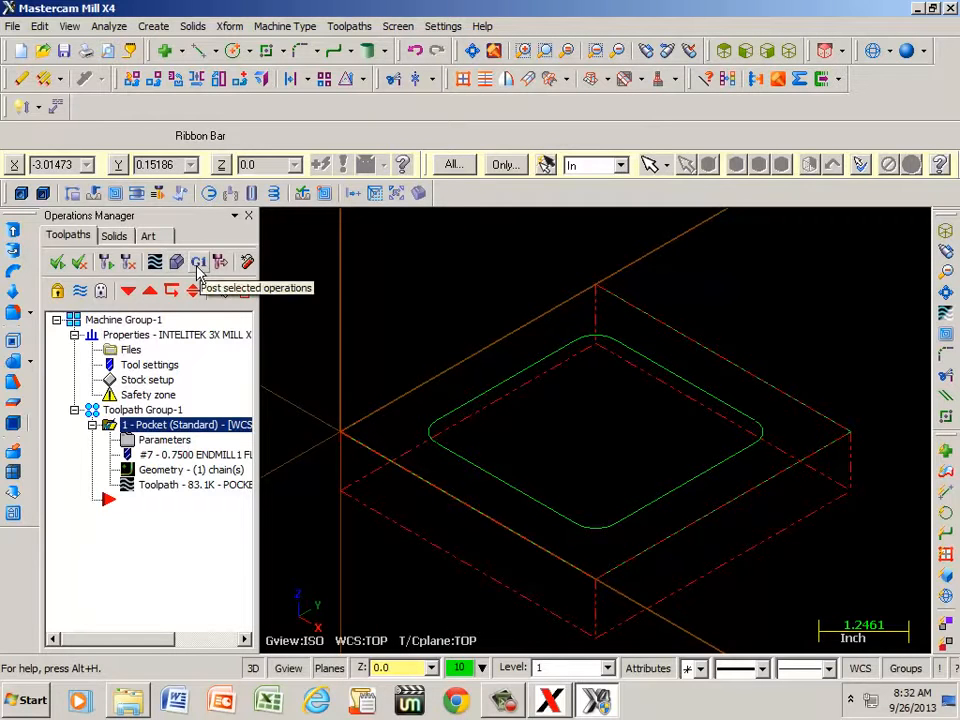
pyautogui.click(199, 264)
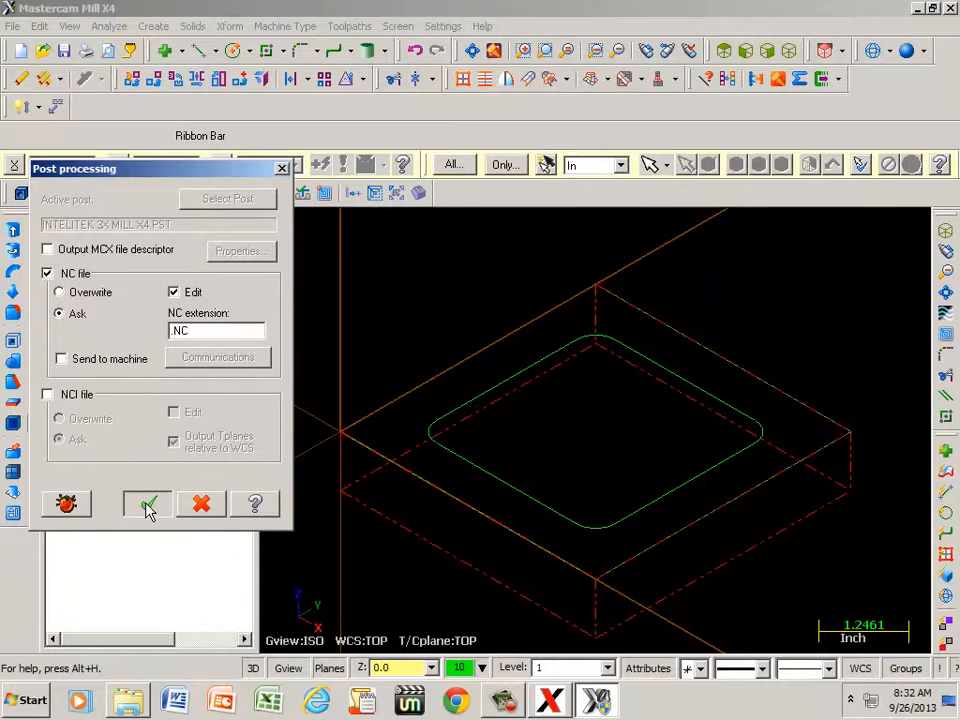
pyautogui.click(147, 505)
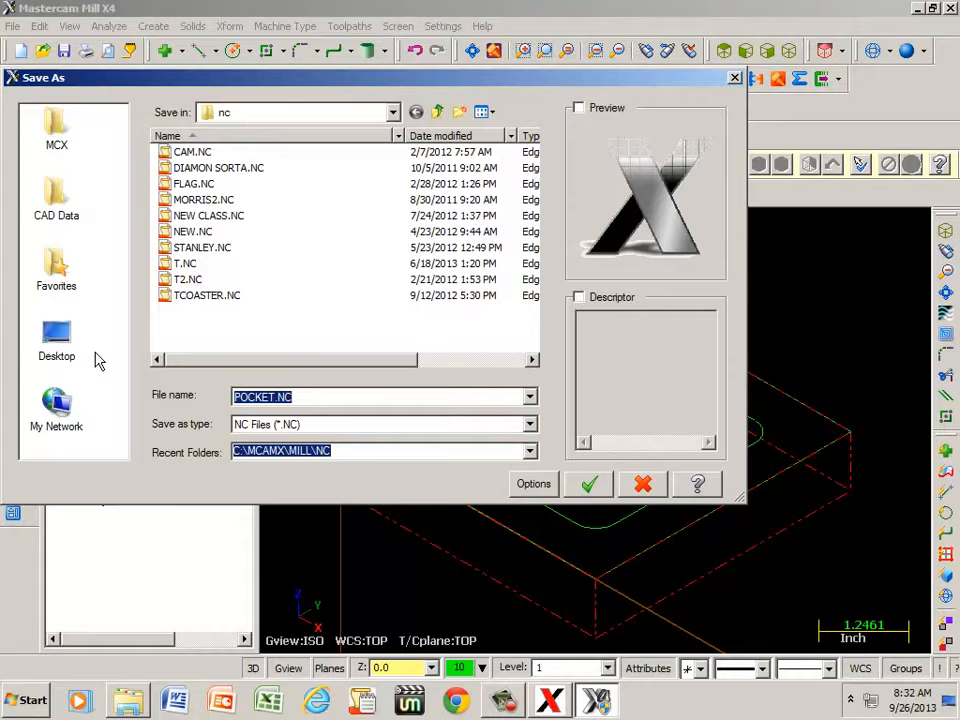
pyautogui.click(393, 112)
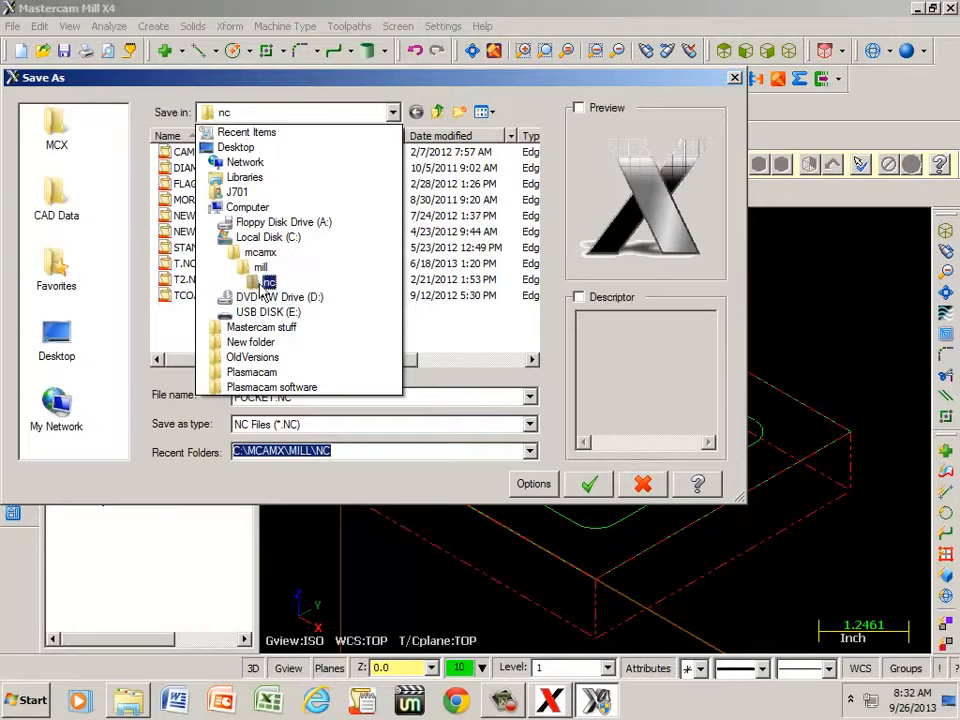
pyautogui.click(390, 113)
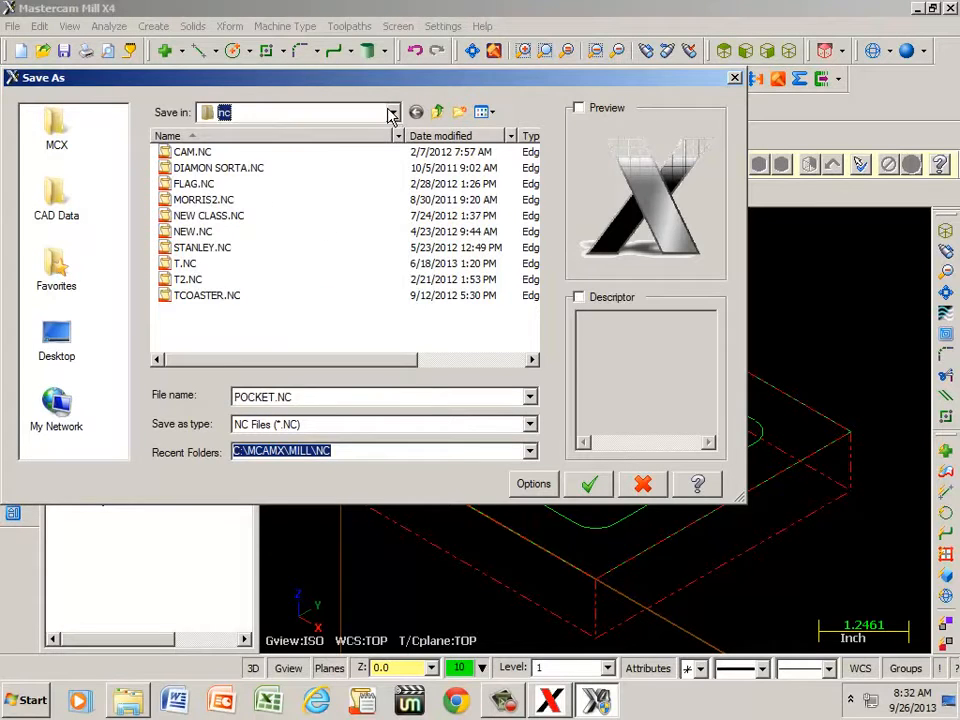
pyautogui.click(393, 113)
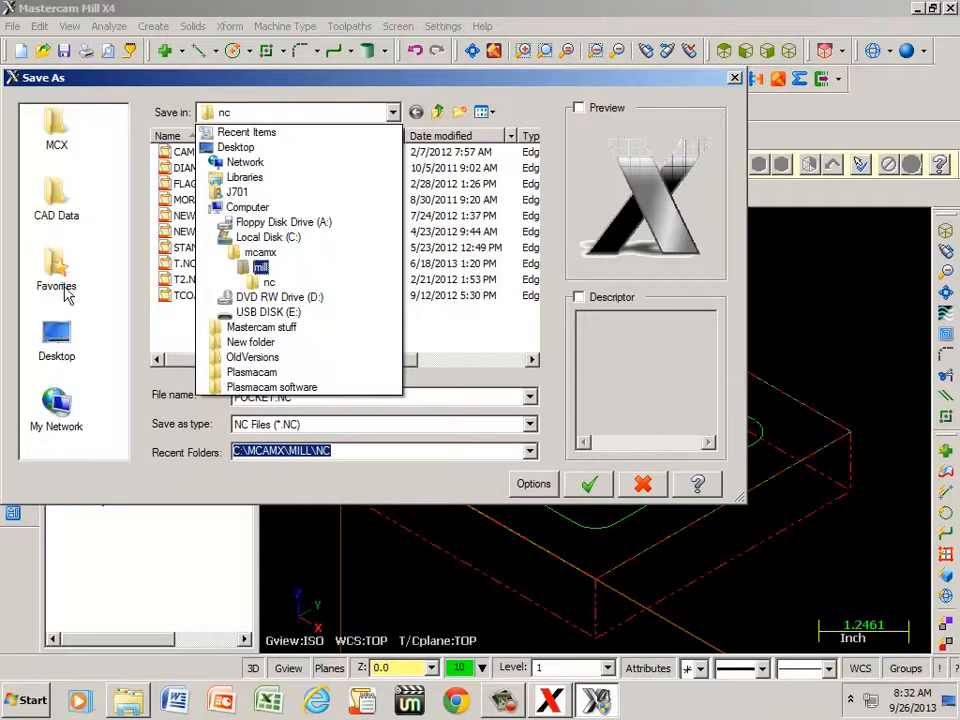
pyautogui.click(248, 116)
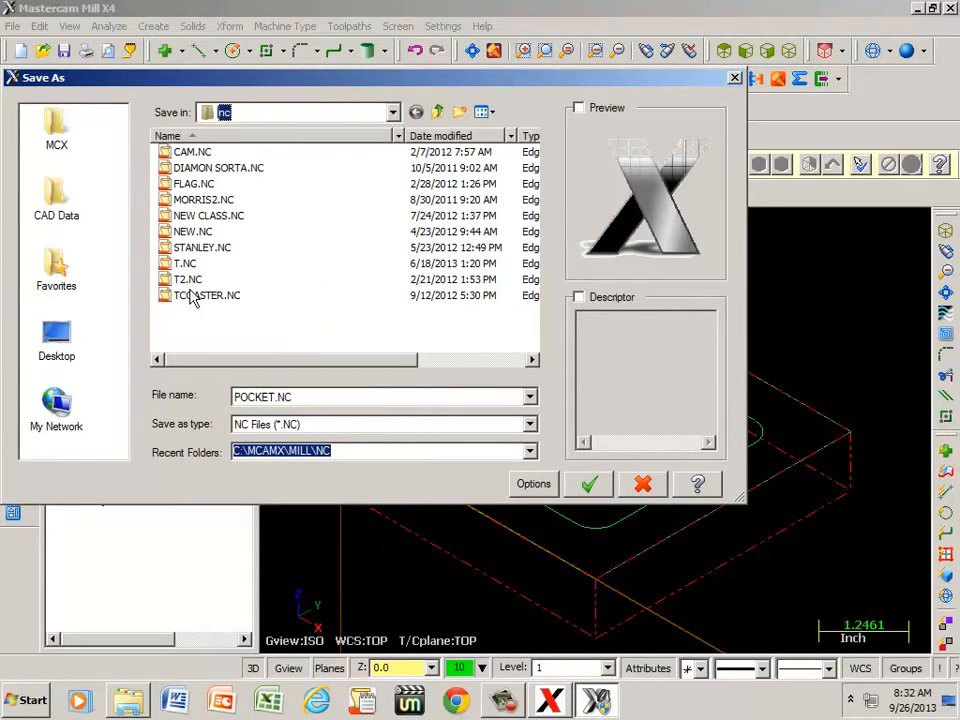
pyautogui.click(588, 485)
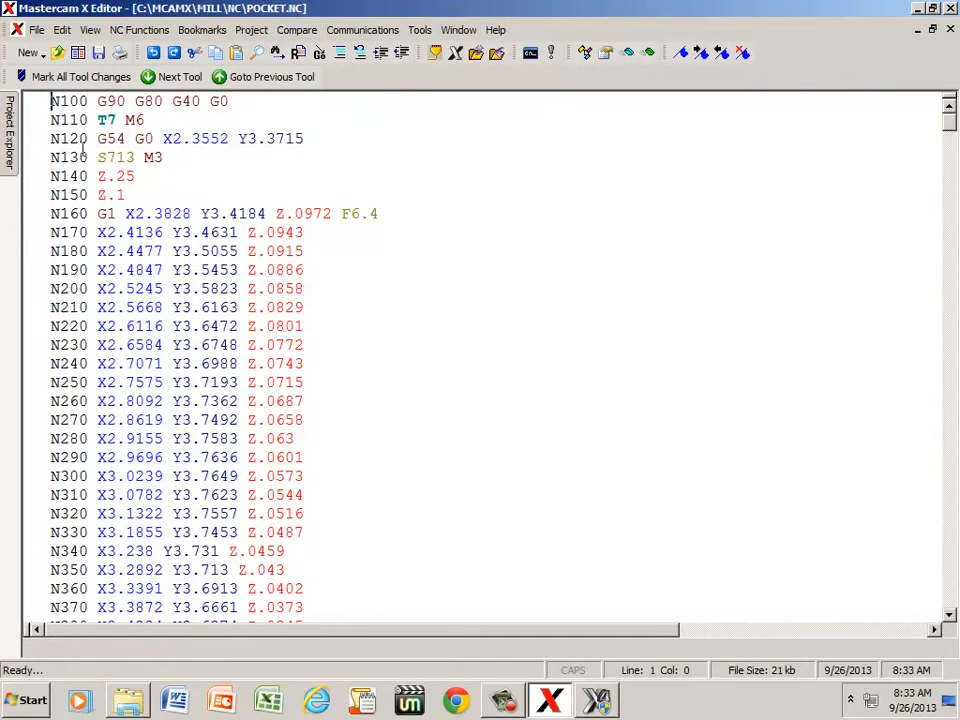
# Review the posted NC code through to the end of the program and return to Mastercam Mill.
pyautogui.moveTo(949, 118); pyautogui.dragTo(952, 604)
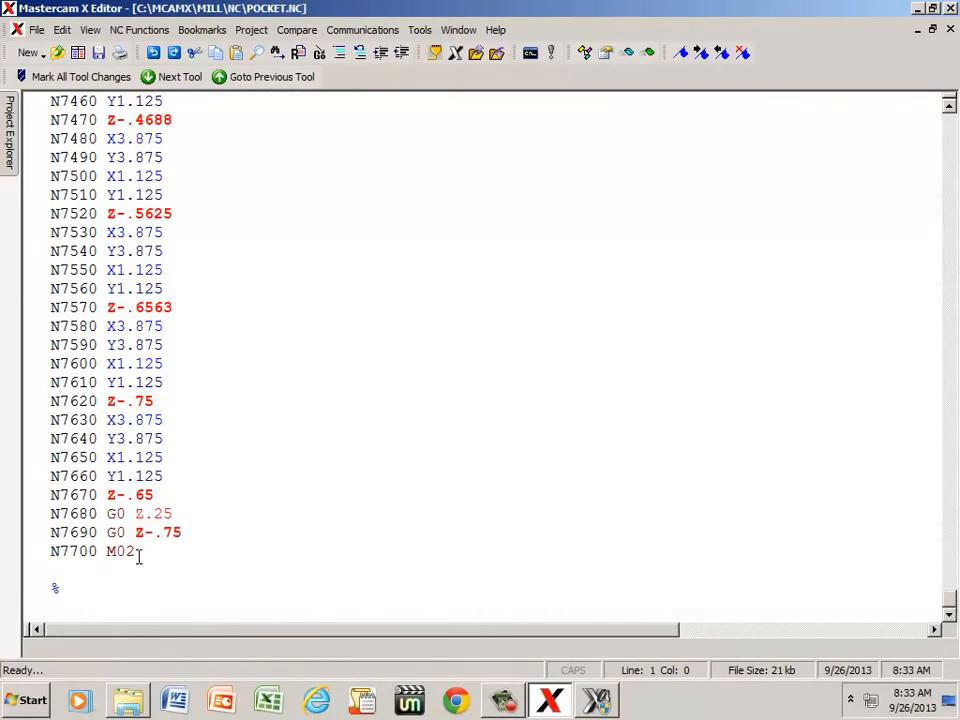
pyautogui.click(918, 8)
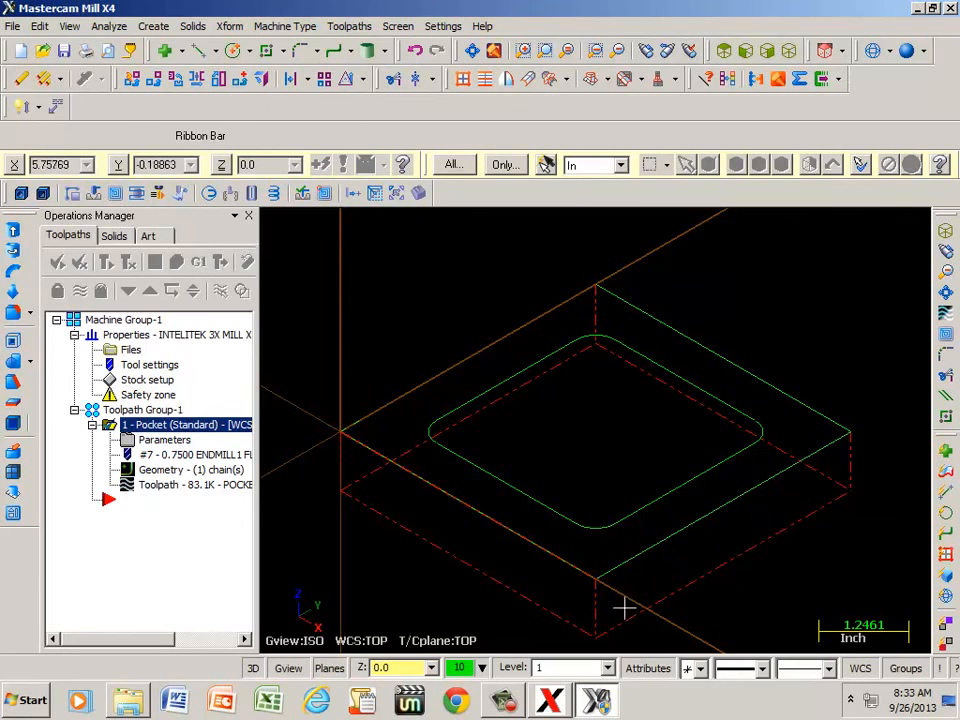
pyautogui.click(549, 700)
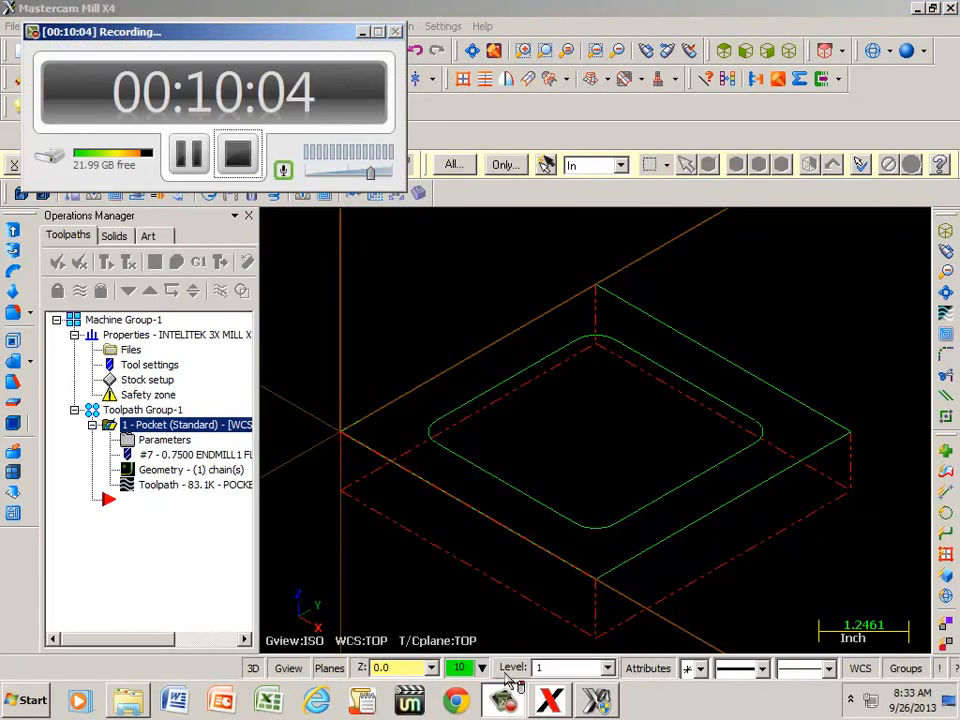